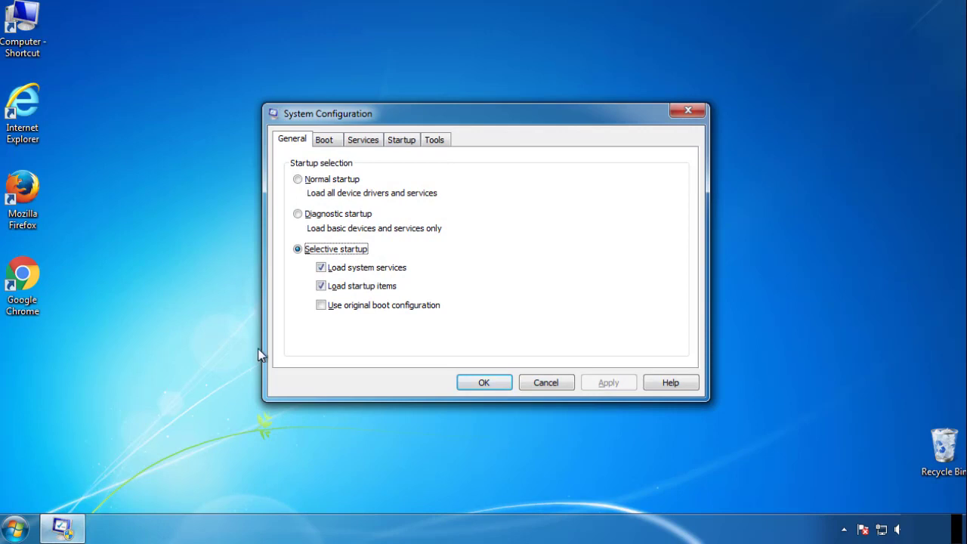
Enable Safe boot with the Minimal option, restart the computer to apply it, and dismiss the safe mode help window
click(323, 140)
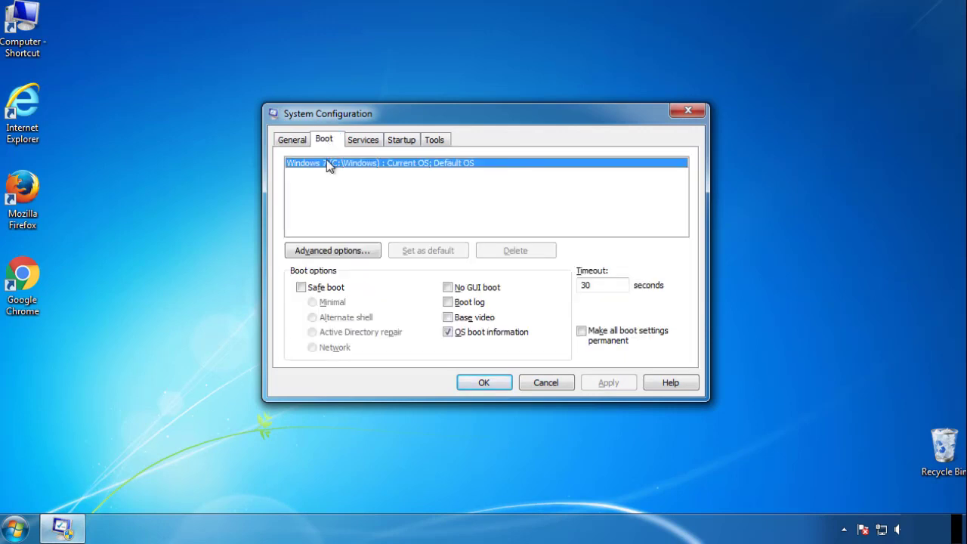
click(301, 287)
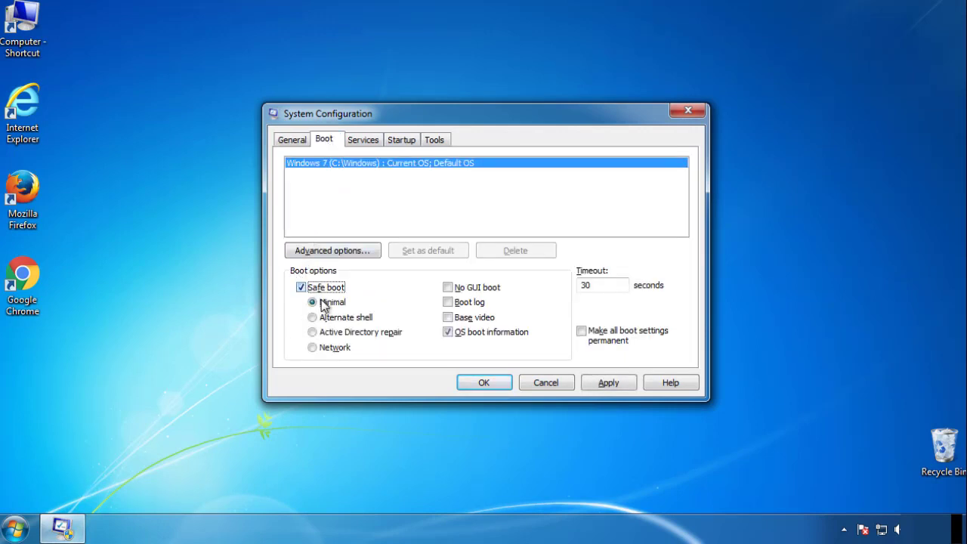
click(489, 383)
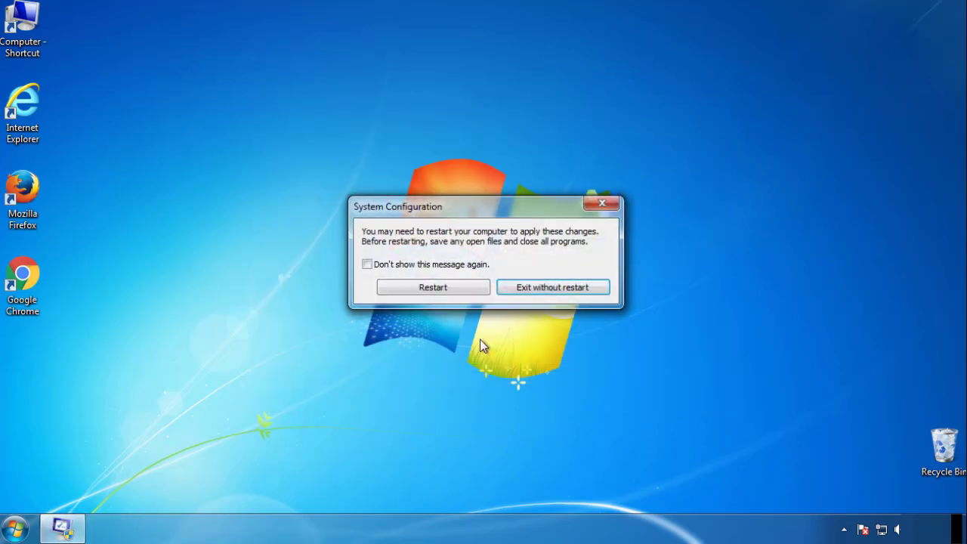
click(434, 288)
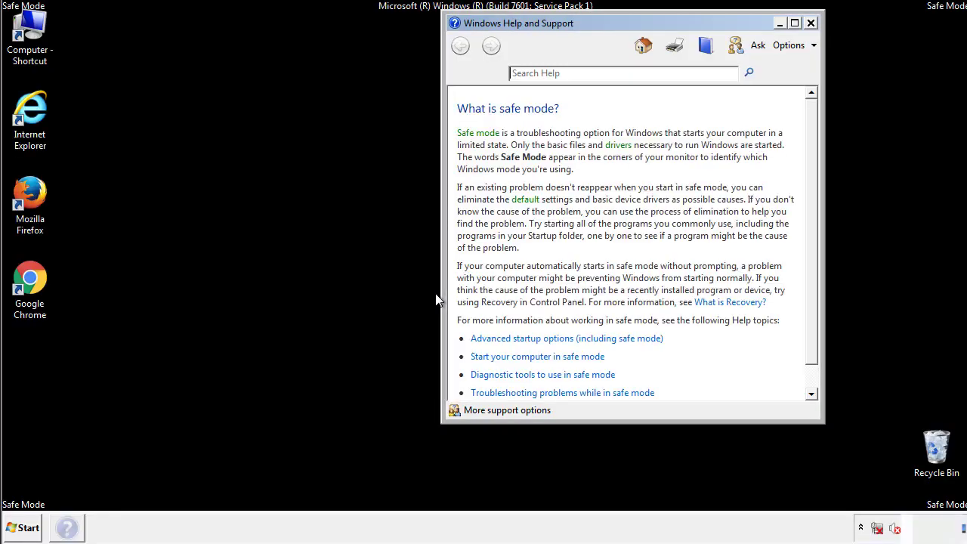
click(809, 24)
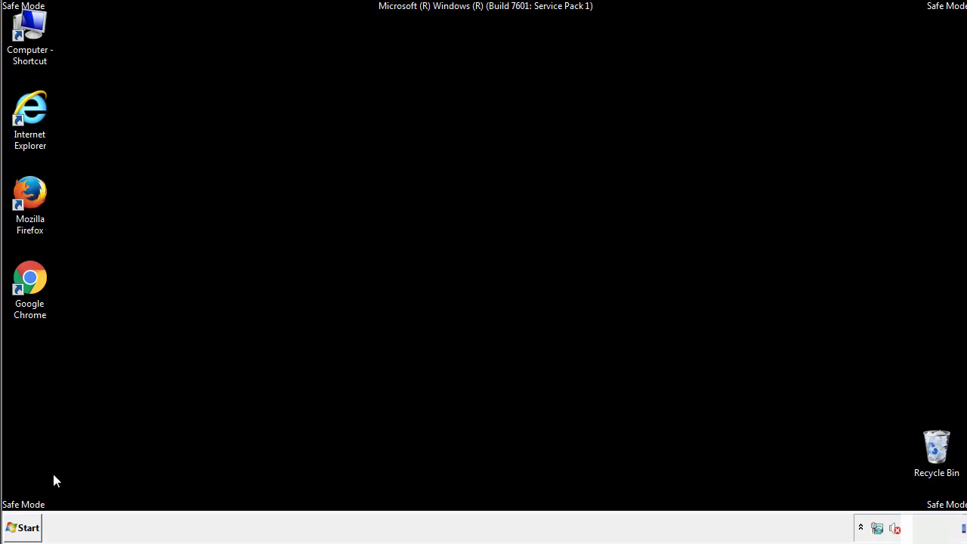
Confirm the Folder Options view settings with hidden files, folders, and drives shown, and close the Control Panel
click(21, 528)
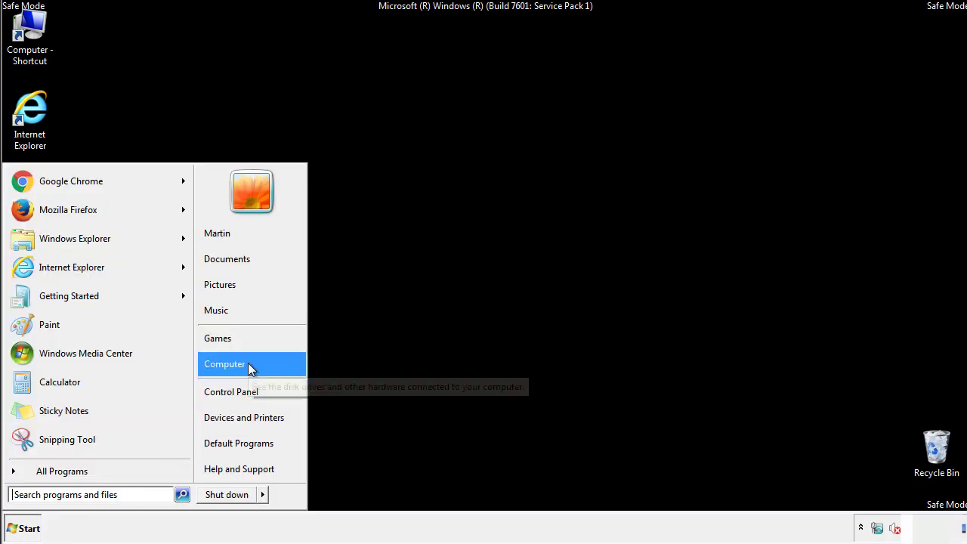
click(240, 389)
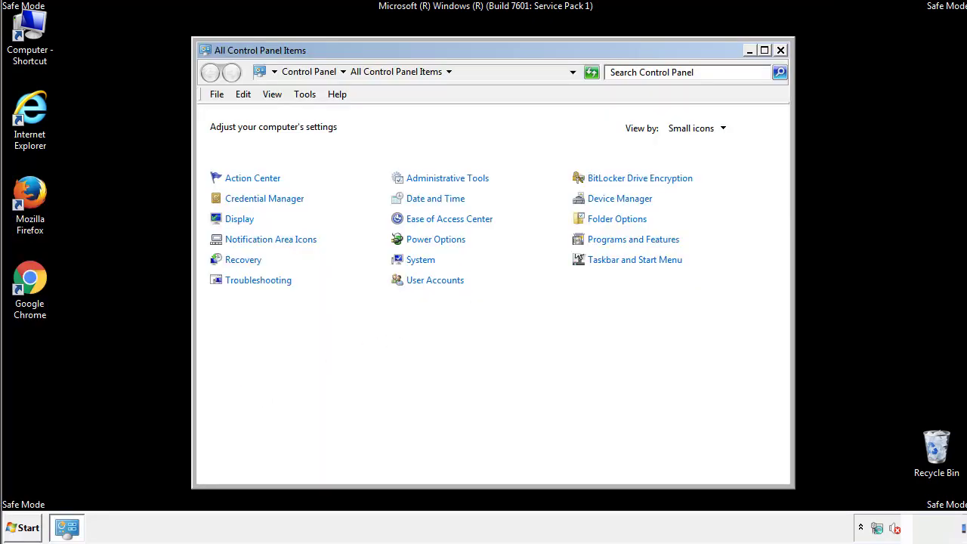
click(619, 219)
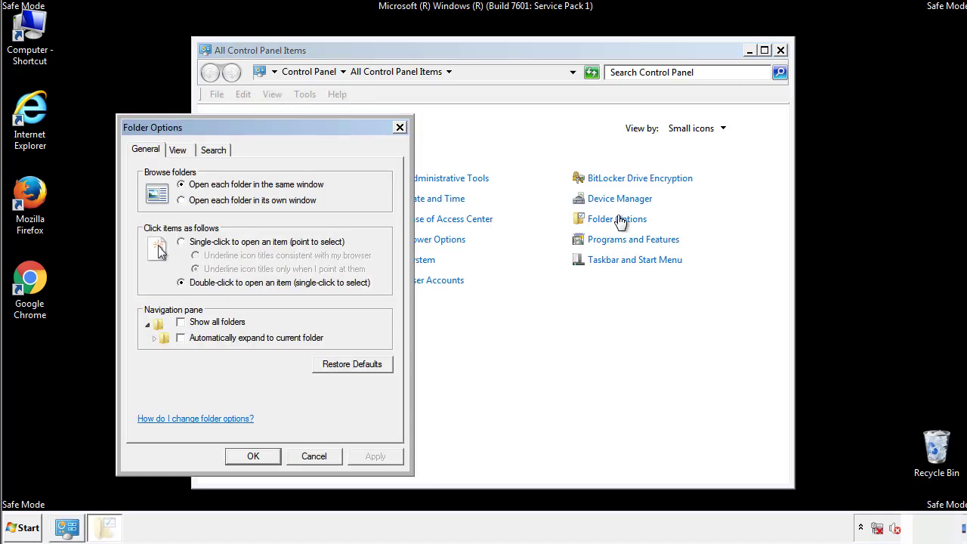
click(180, 152)
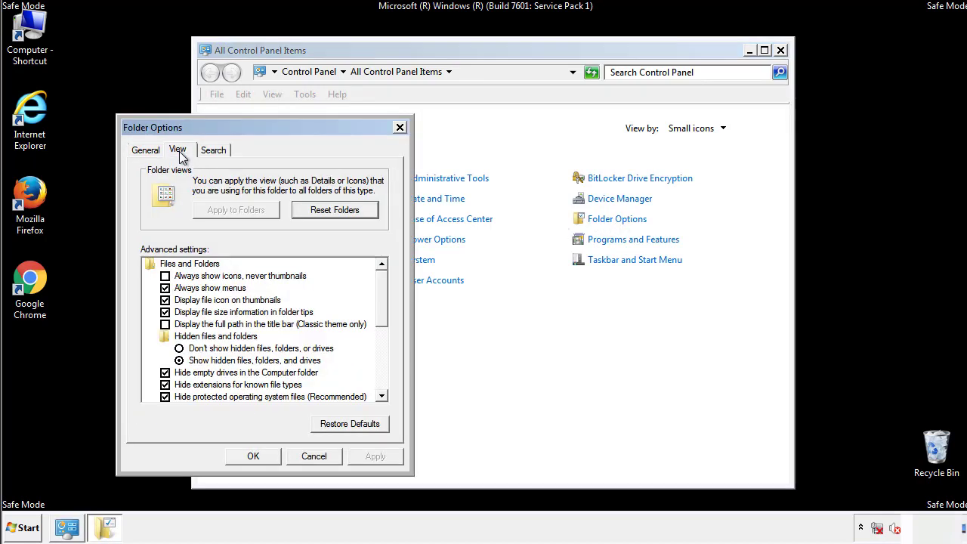
click(165, 287)
click(255, 456)
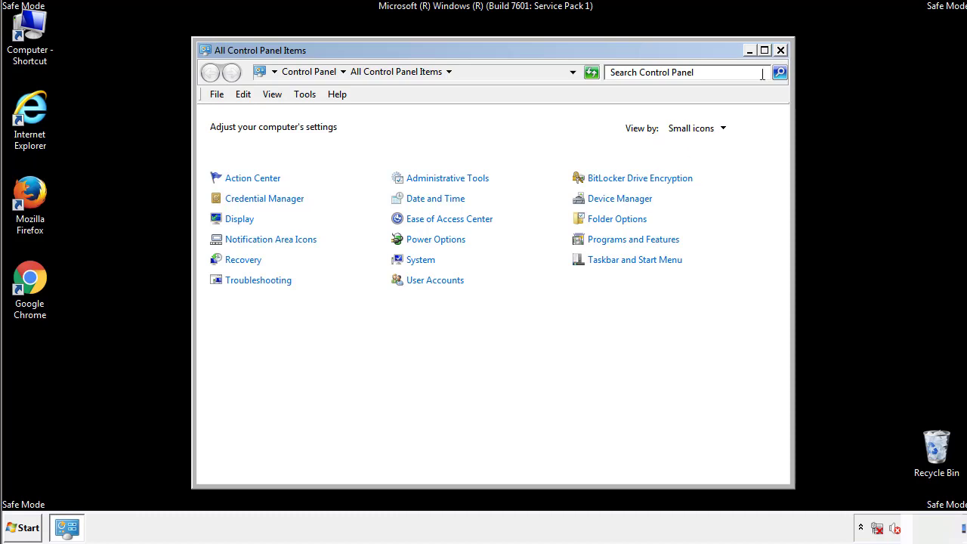
click(780, 51)
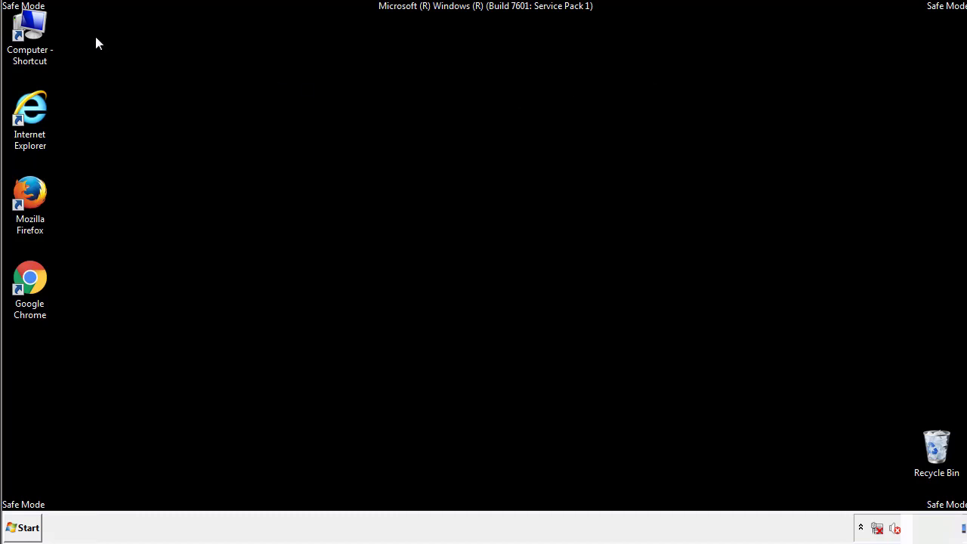
Browse to the folder C:\Windows\System32\drivers\etc
double_click(32, 30)
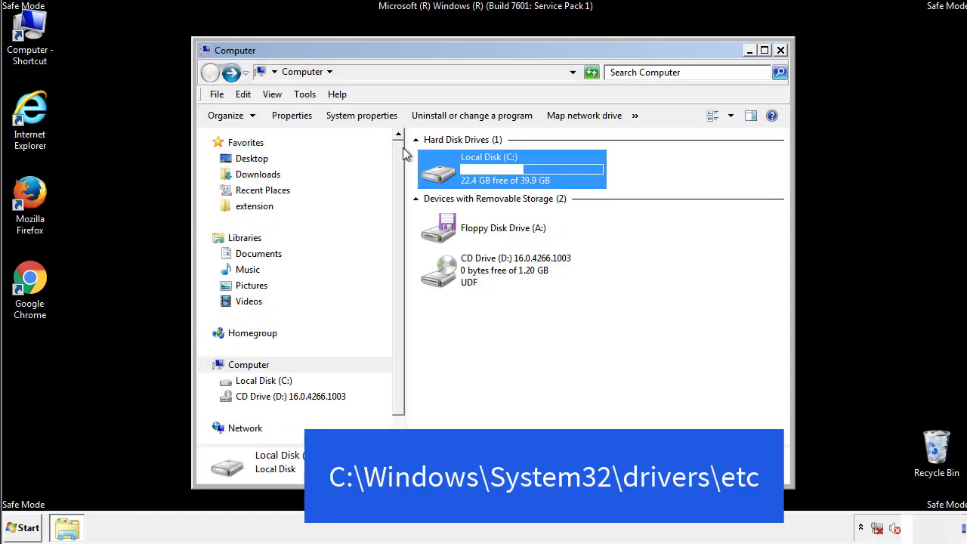
double_click(447, 177)
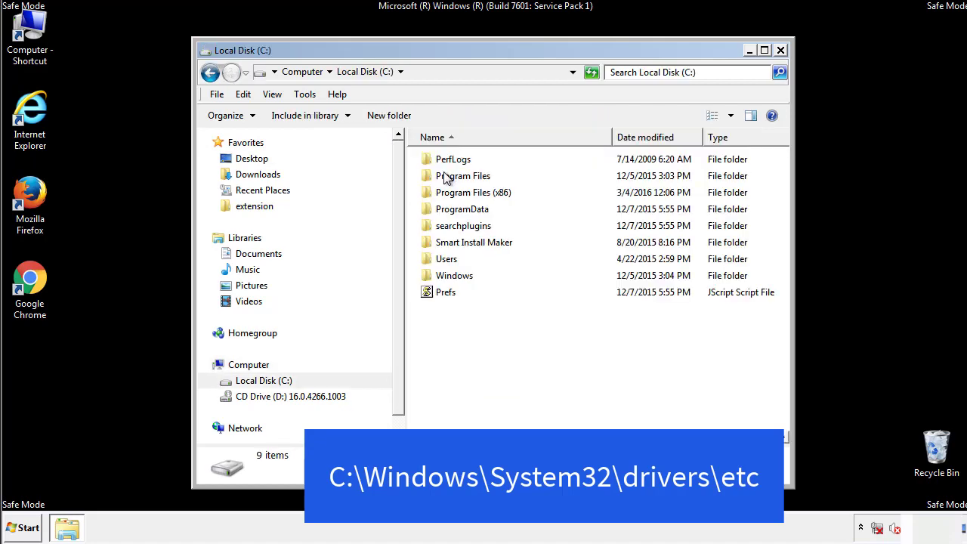
click(441, 278)
double_click(442, 278)
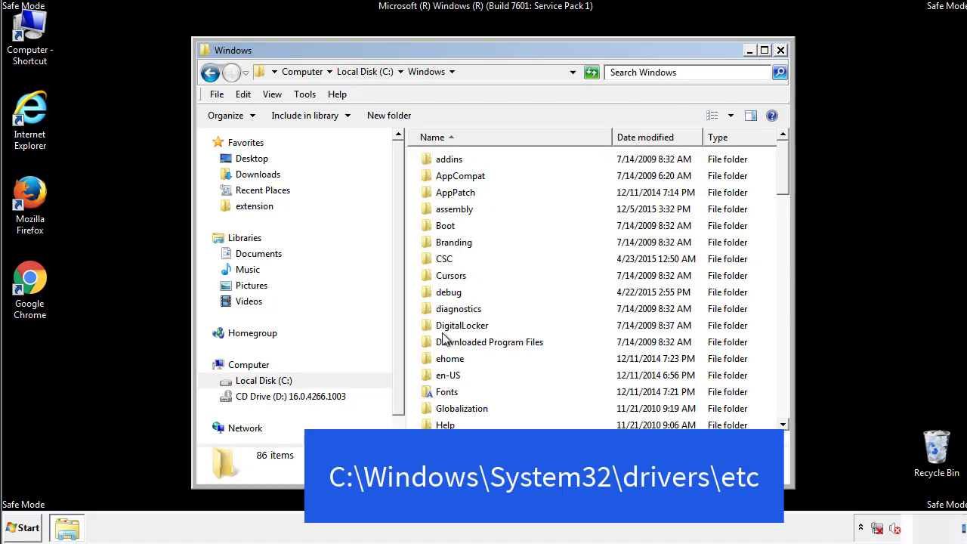
scroll(446, 340, down, 4)
scroll(446, 344, down, 5)
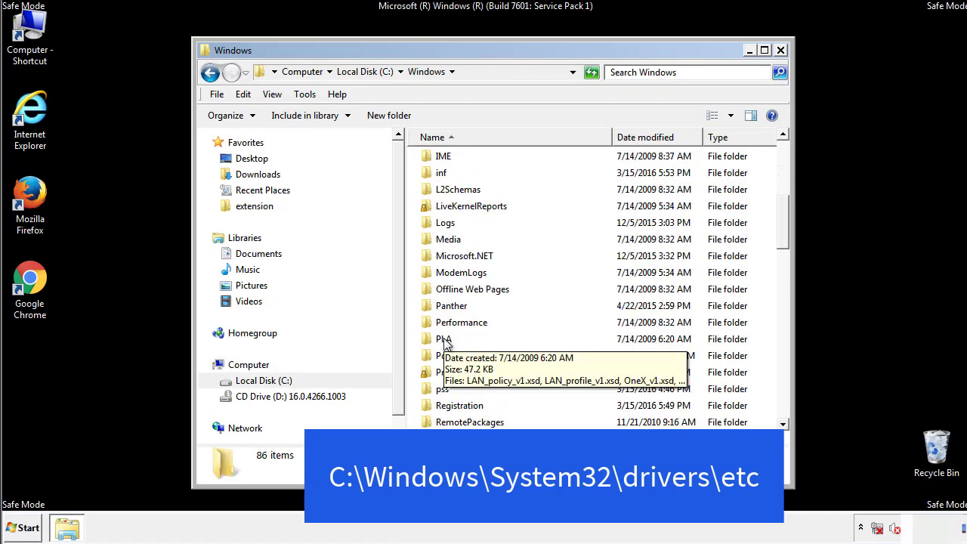
scroll(446, 344, down, 2)
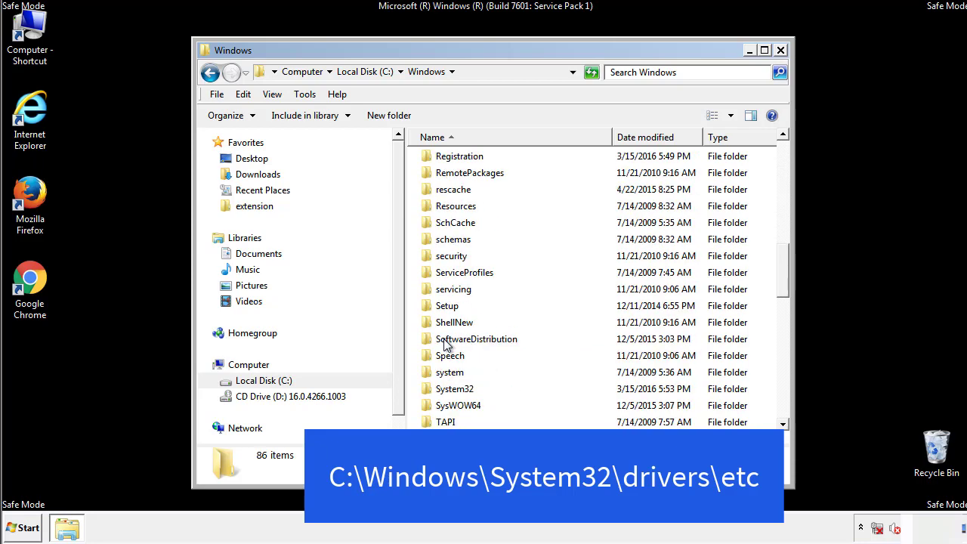
double_click(456, 388)
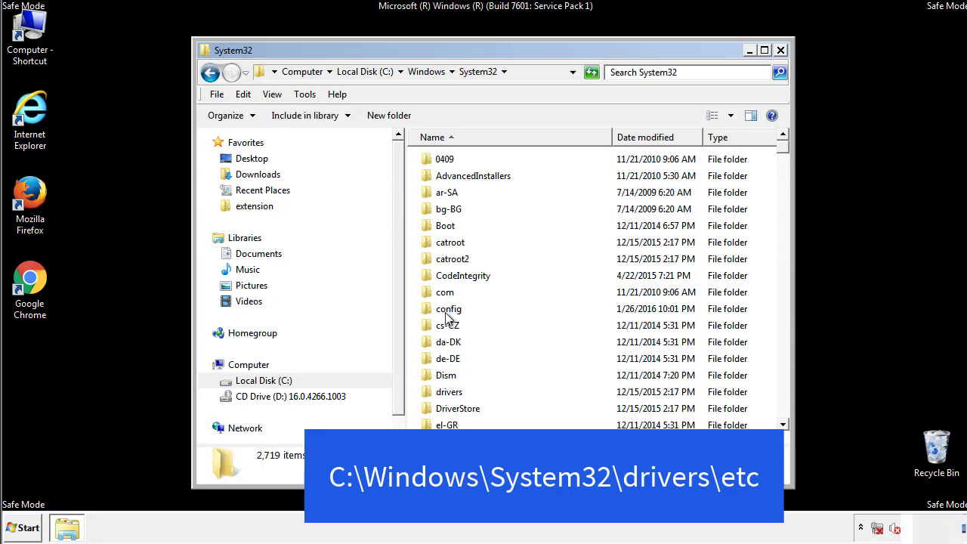
click(449, 396)
double_click(449, 397)
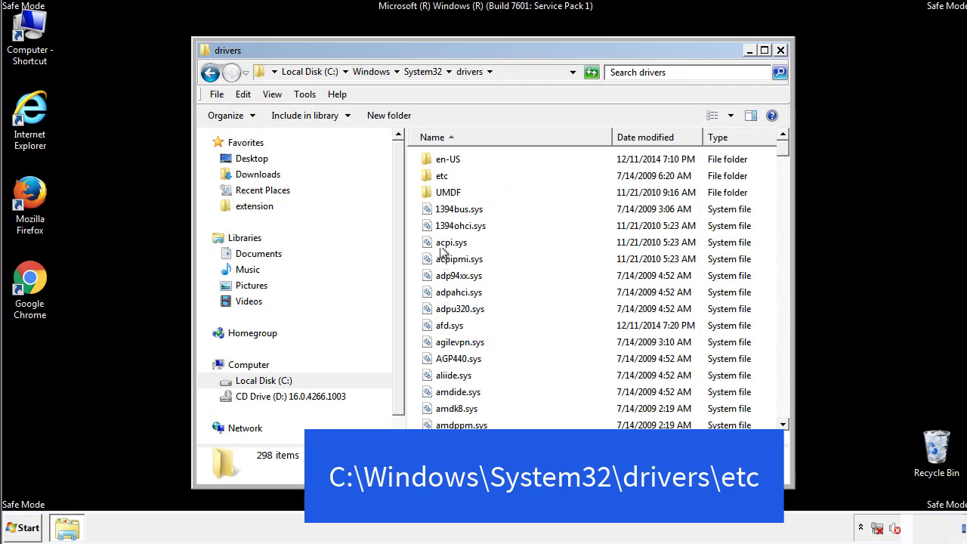
double_click(438, 176)
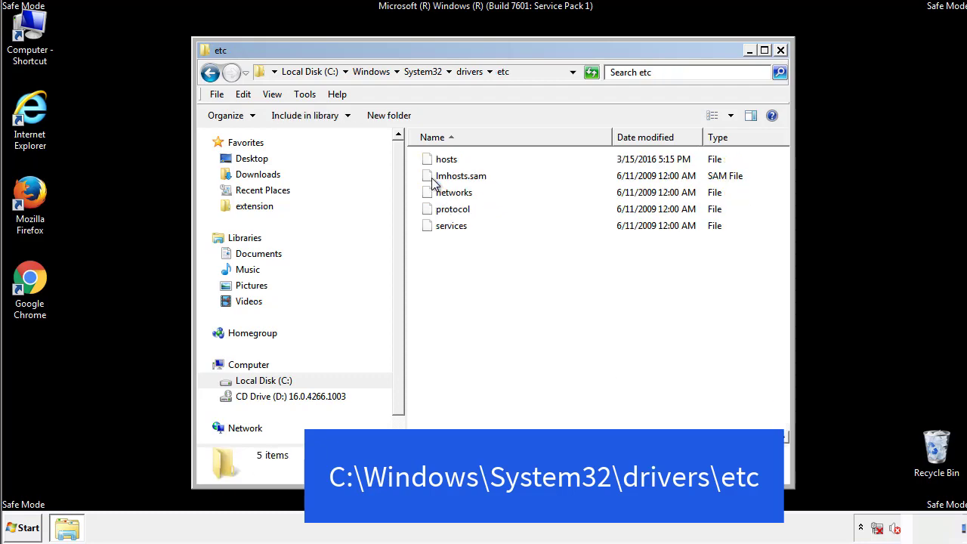
Open the hosts file in Notepad and move its window so the full text is in view
double_click(439, 162)
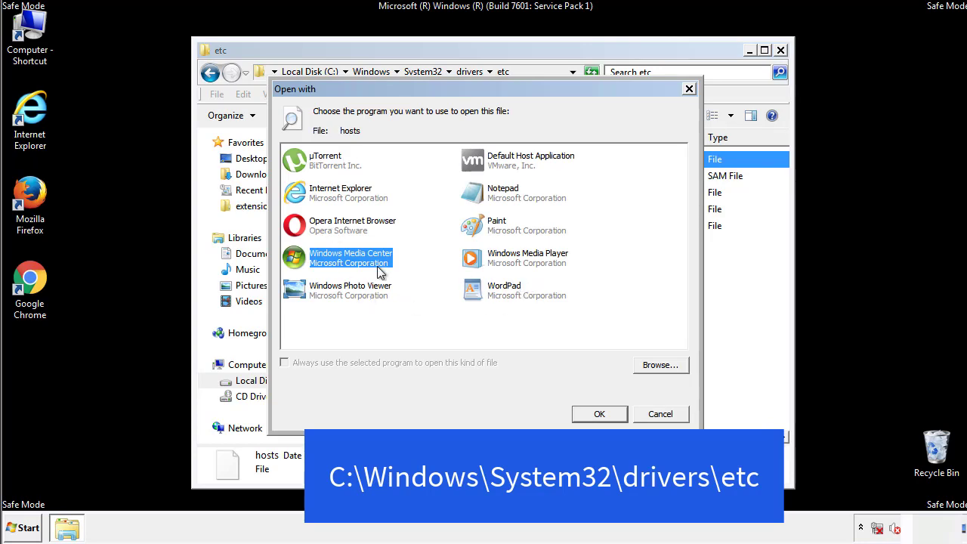
click(488, 195)
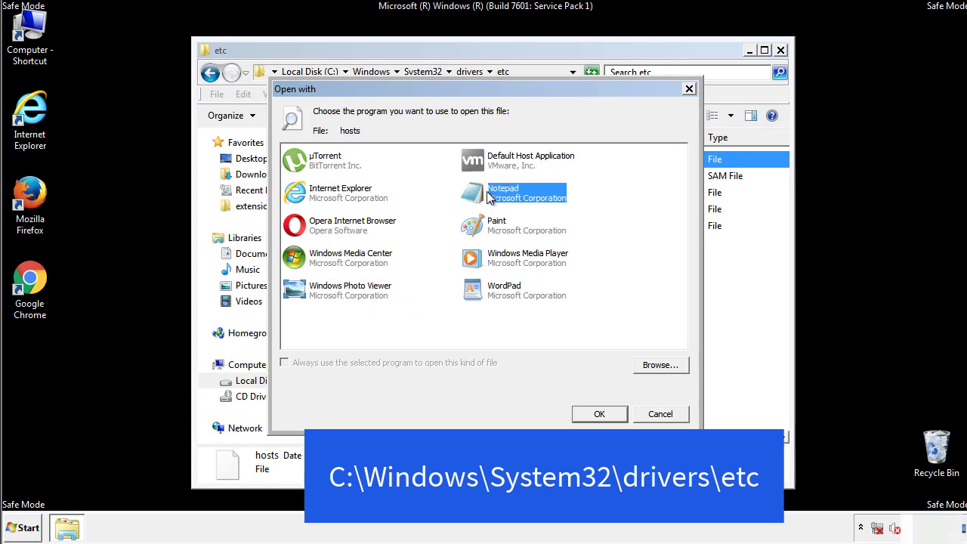
click(595, 412)
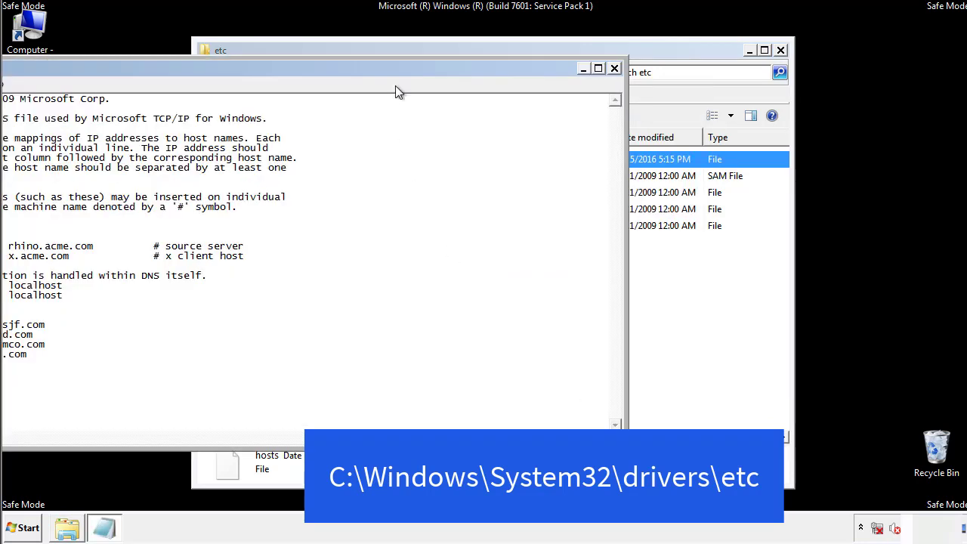
drag(395, 68, 615, 82)
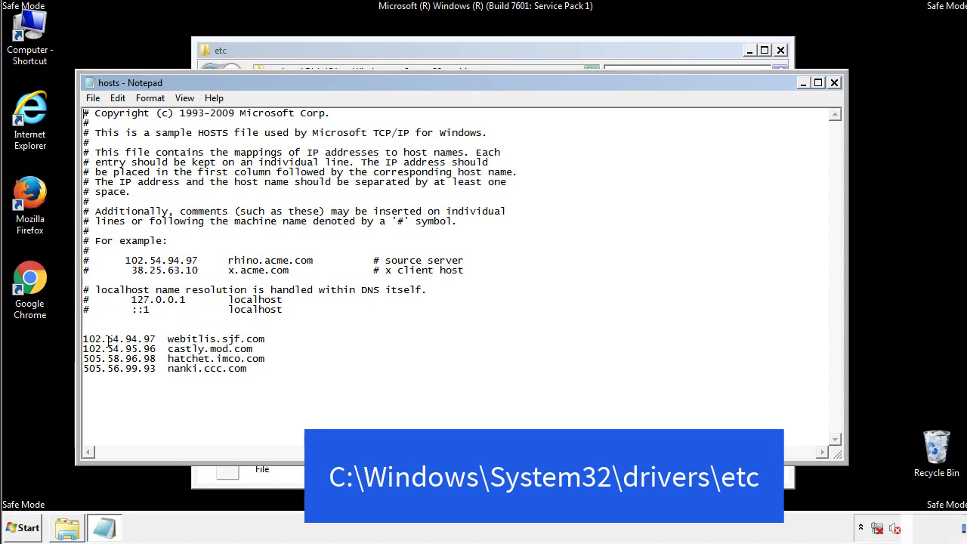
Delete the four IP entries below the localhost lines, save the hosts file, and close the etc folder
drag(271, 369, 86, 330)
key(Delete)
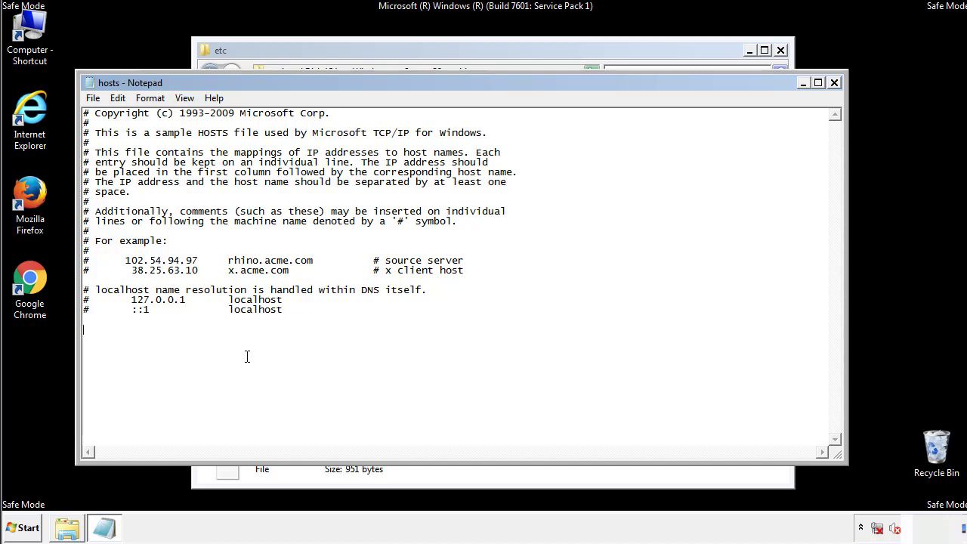
click(835, 84)
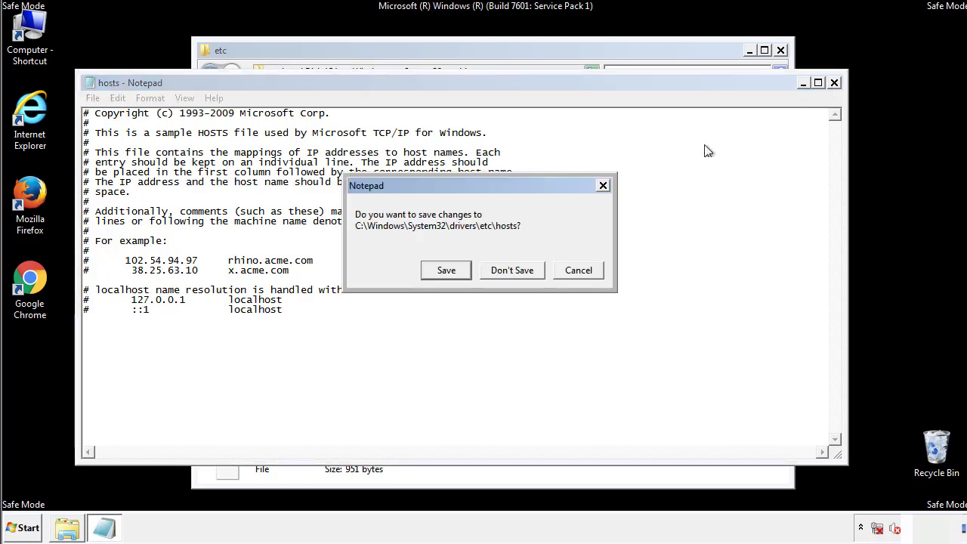
click(427, 273)
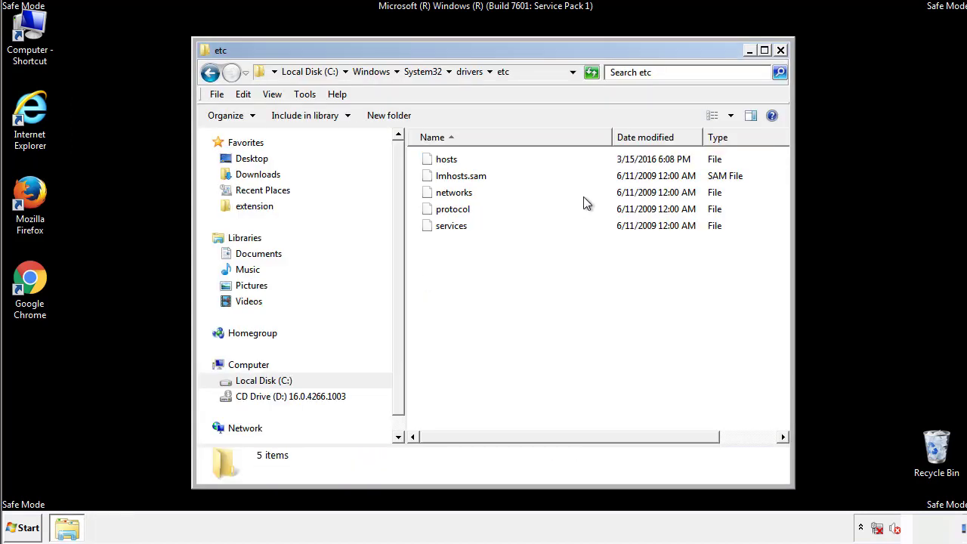
click(780, 50)
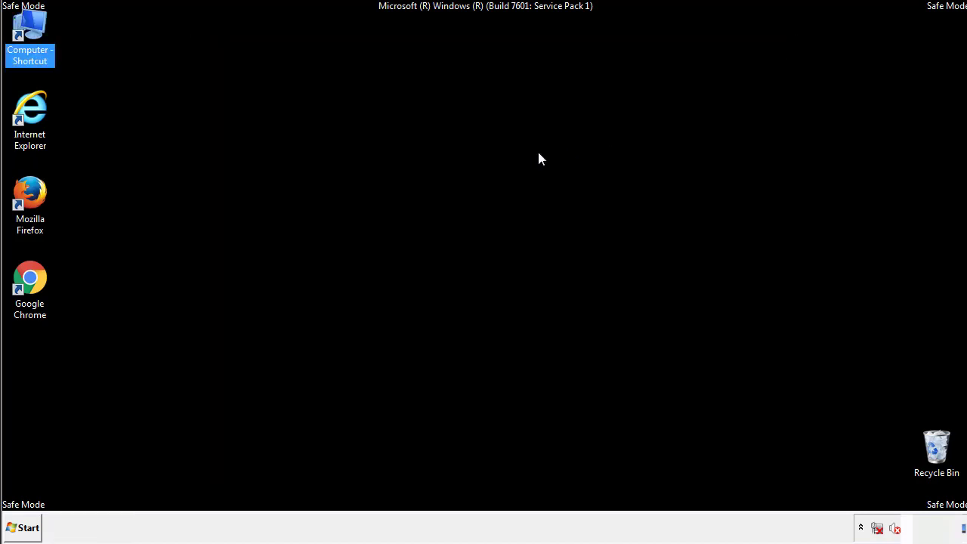
Open the current user's Startup programs folder in a window
click(24, 527)
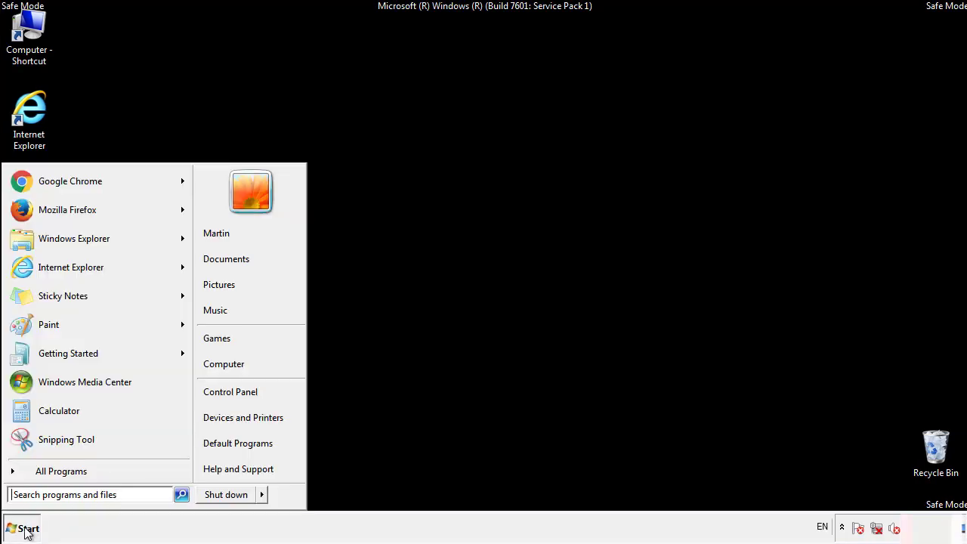
click(43, 473)
right_click(37, 420)
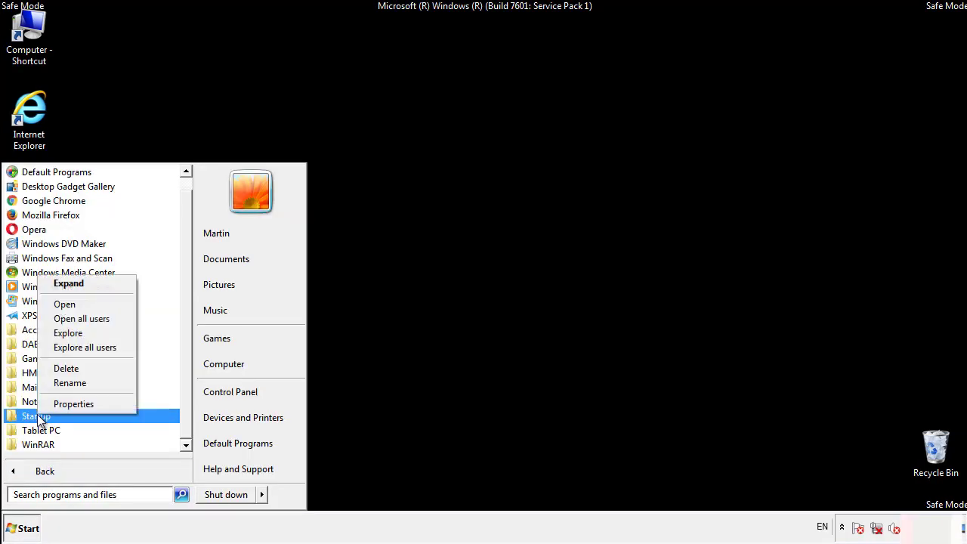
click(74, 304)
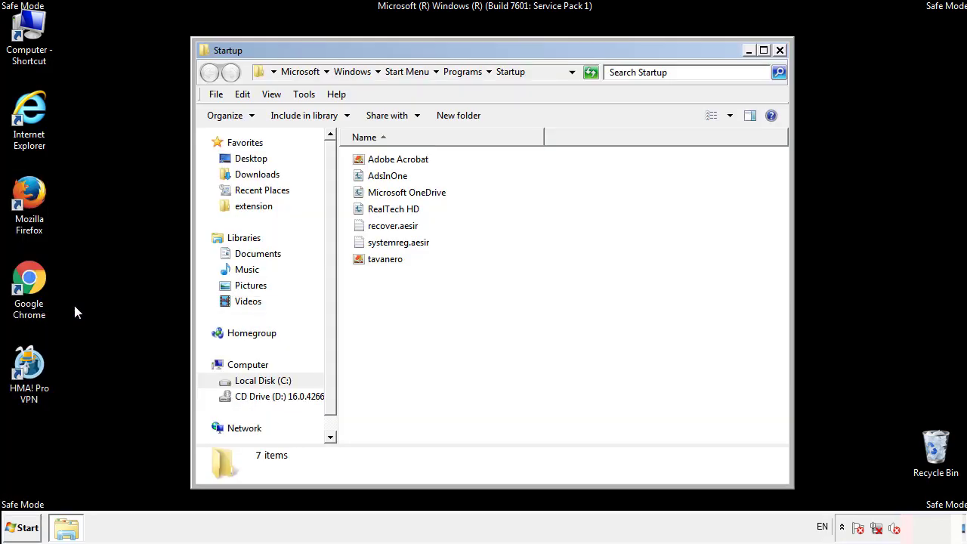
Delete AdsInOne, recover.aesir, systemreg.aesir and tavanero from the Startup folder and close its window
click(394, 178)
ctrl+click(400, 226)
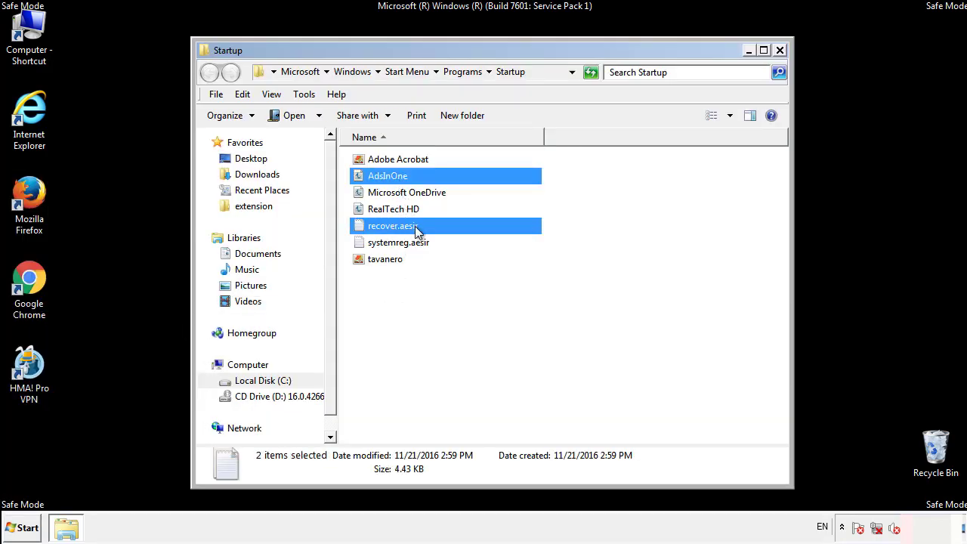
ctrl+click(395, 244)
ctrl+click(386, 257)
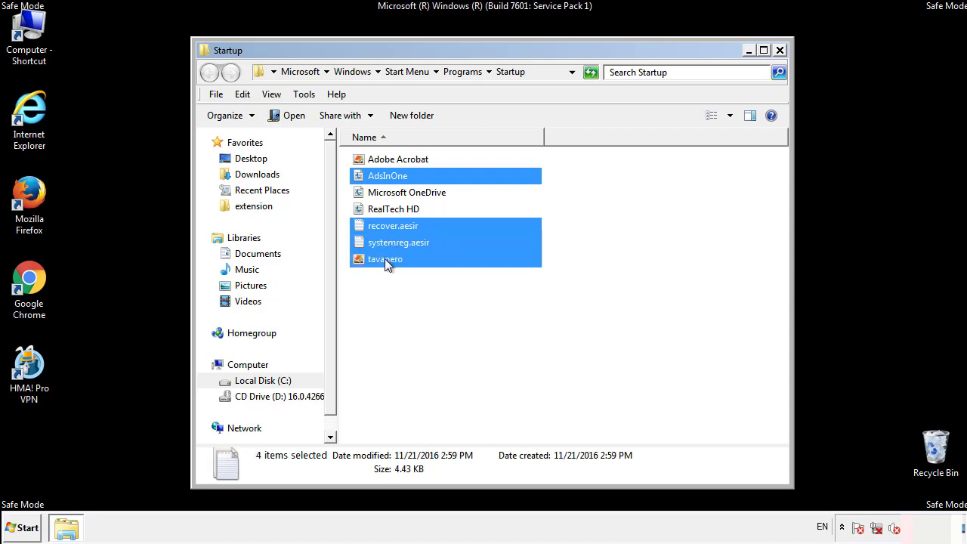
right_click(382, 260)
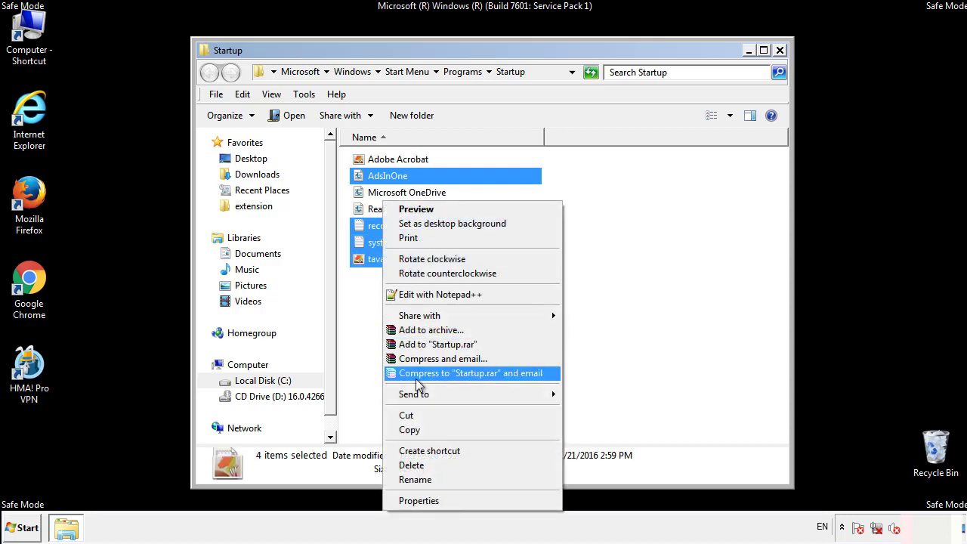
click(407, 465)
click(534, 278)
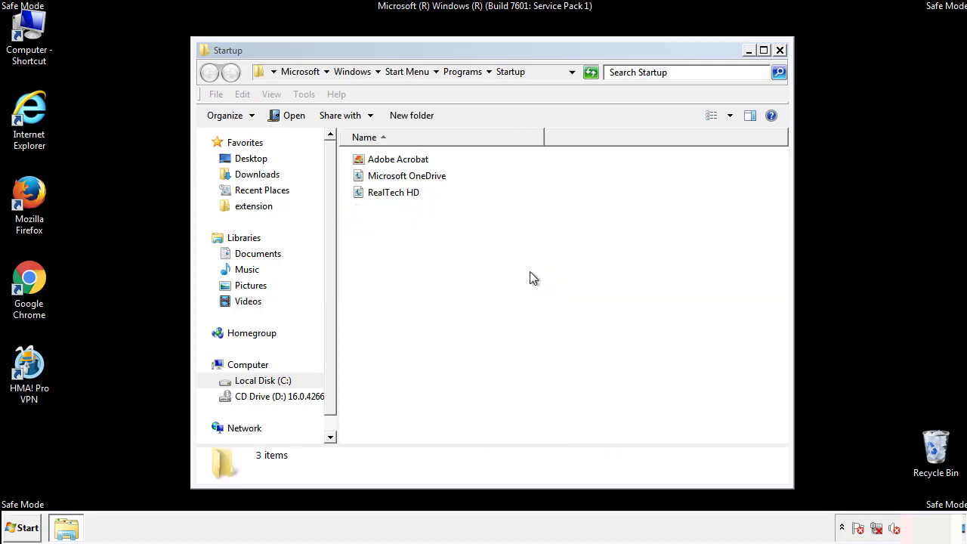
click(779, 51)
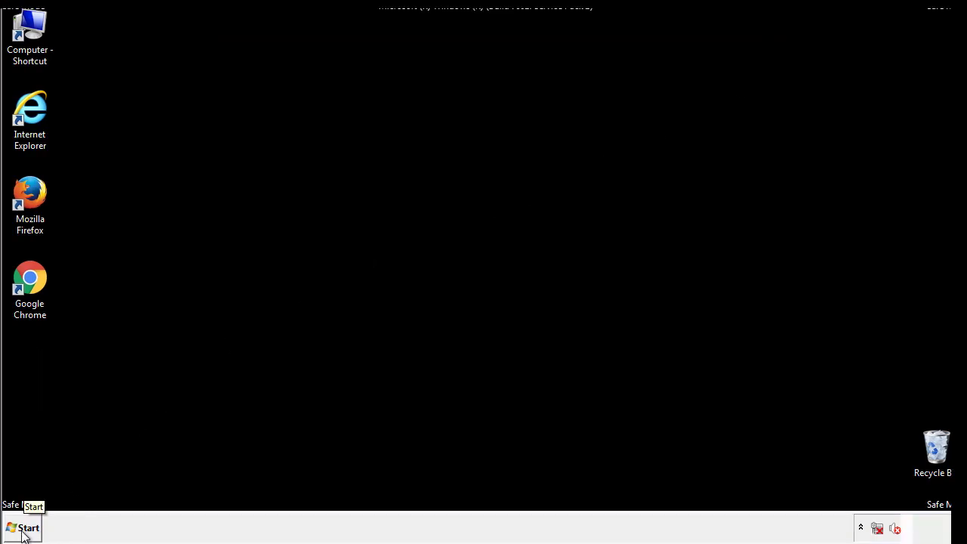
Search for regedit among the installed programs and open the Registry Editor
click(23, 531)
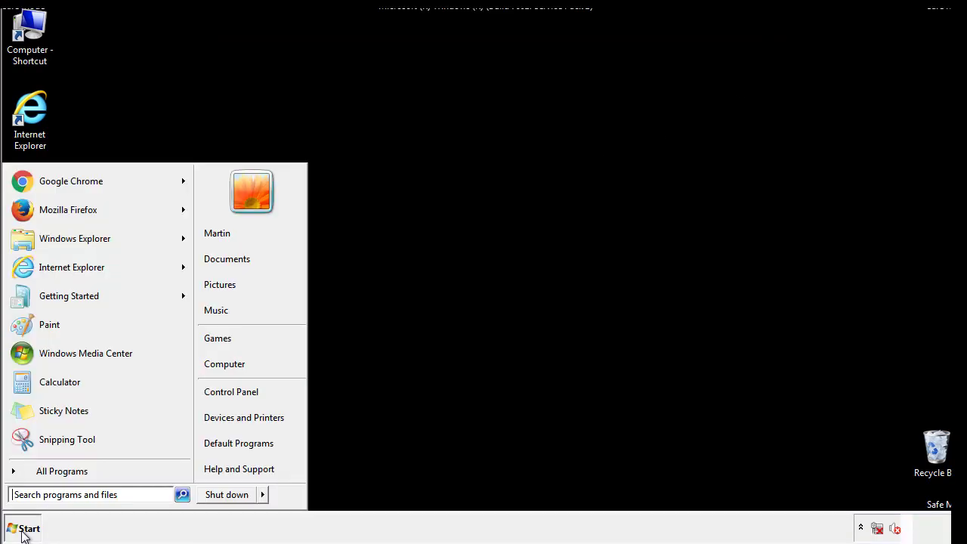
click(68, 496)
text(regedit)
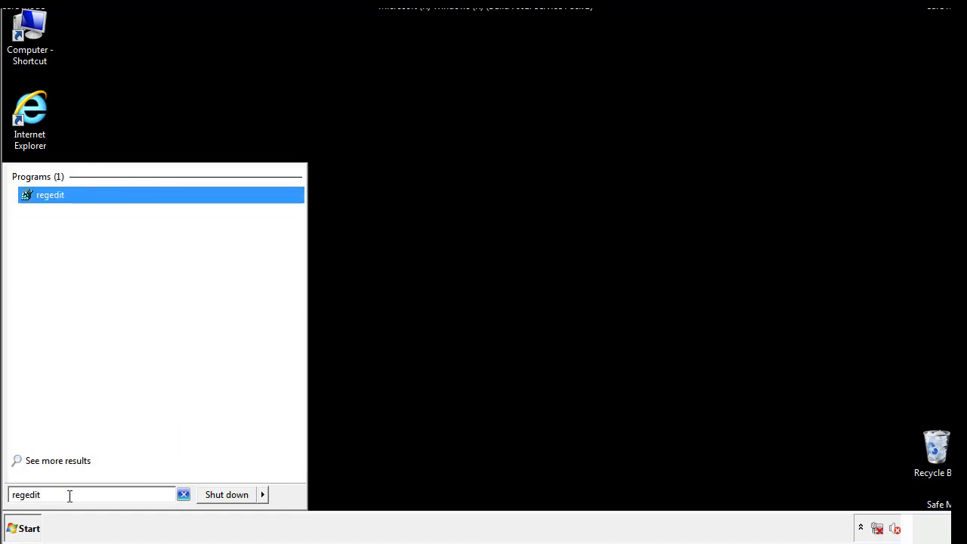
key(Return)
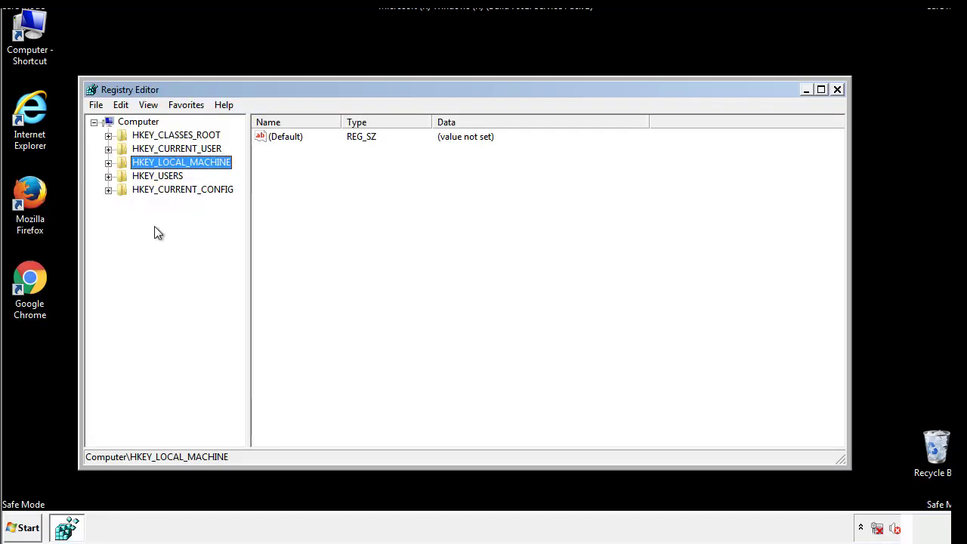
Open the registry key HKEY_LOCAL_MACHINE\SOFTWARE\Microsoft\Windows\CurrentVersion\Run
click(108, 163)
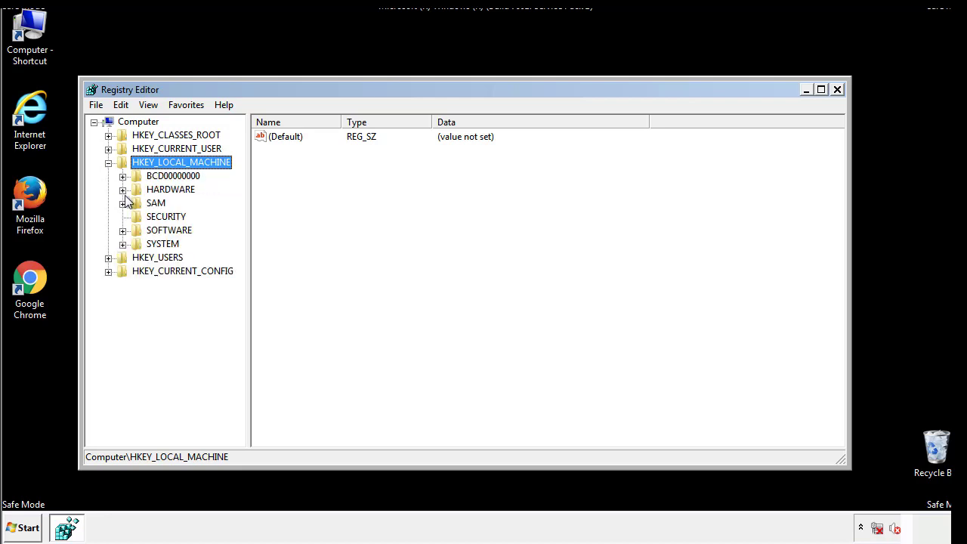
click(122, 231)
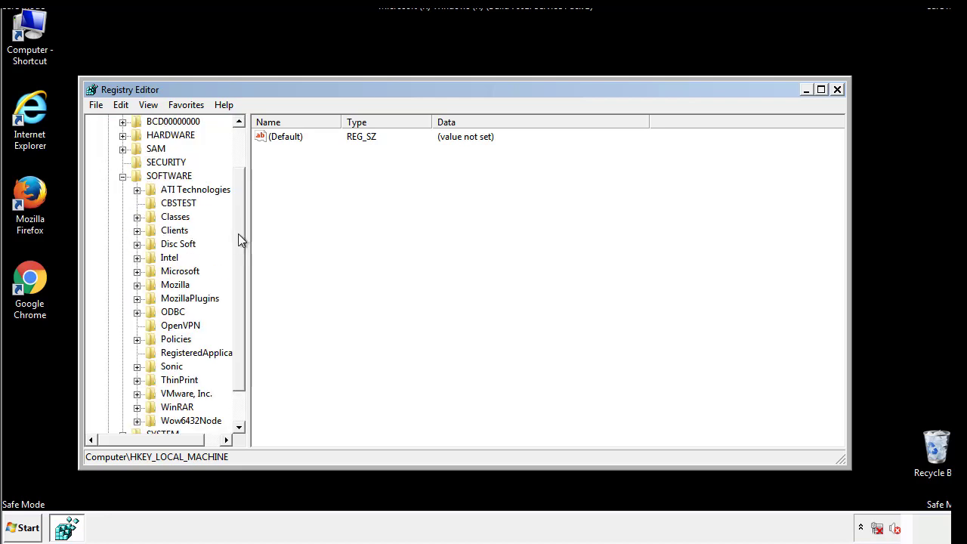
drag(237, 223, 239, 250)
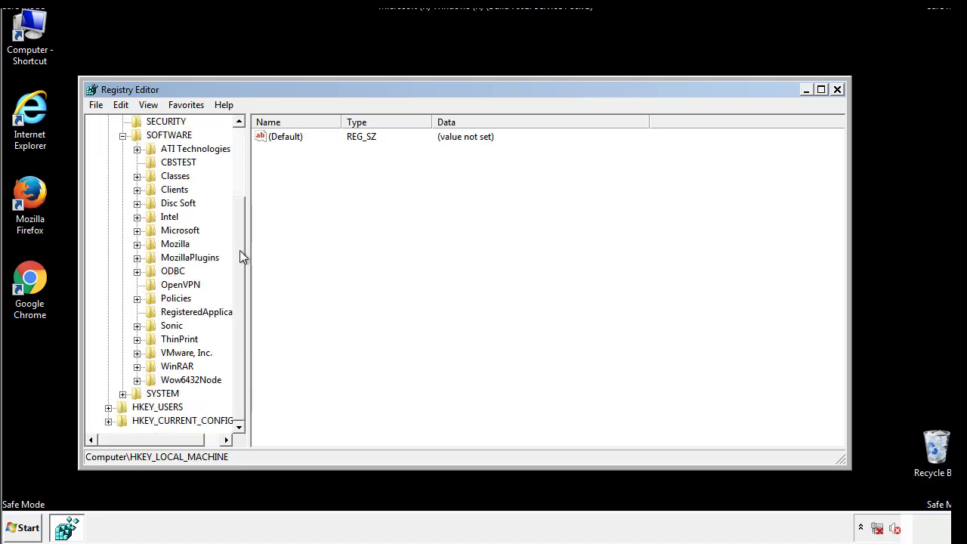
click(137, 230)
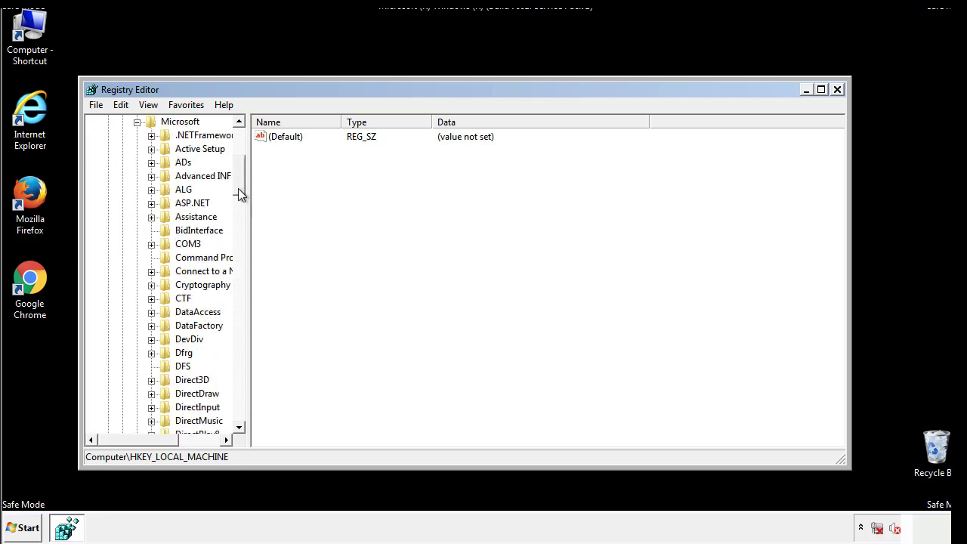
drag(238, 189, 241, 388)
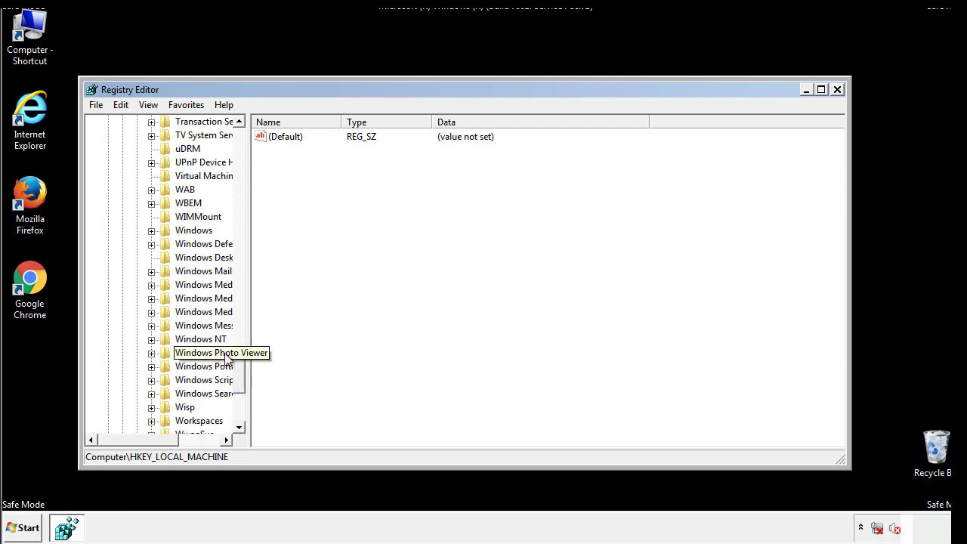
click(153, 231)
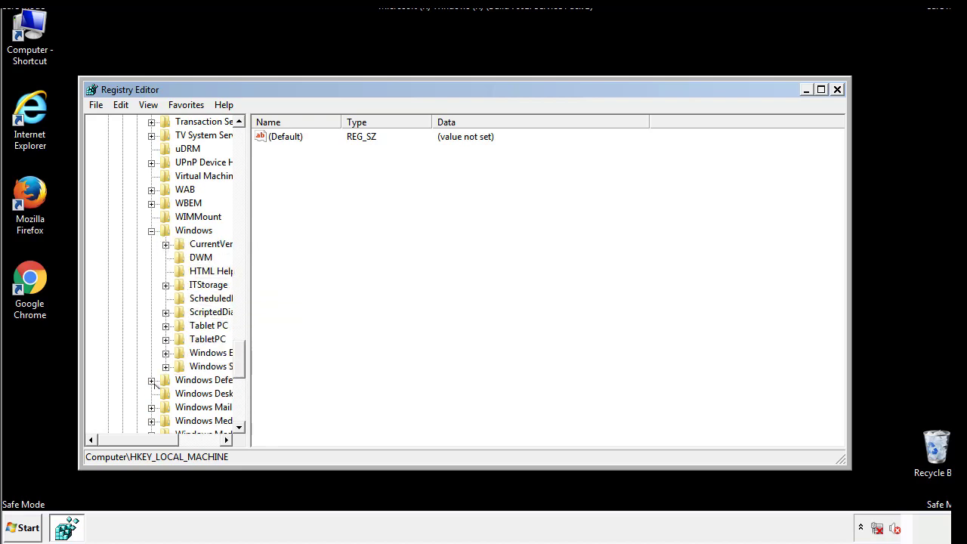
drag(133, 440, 155, 443)
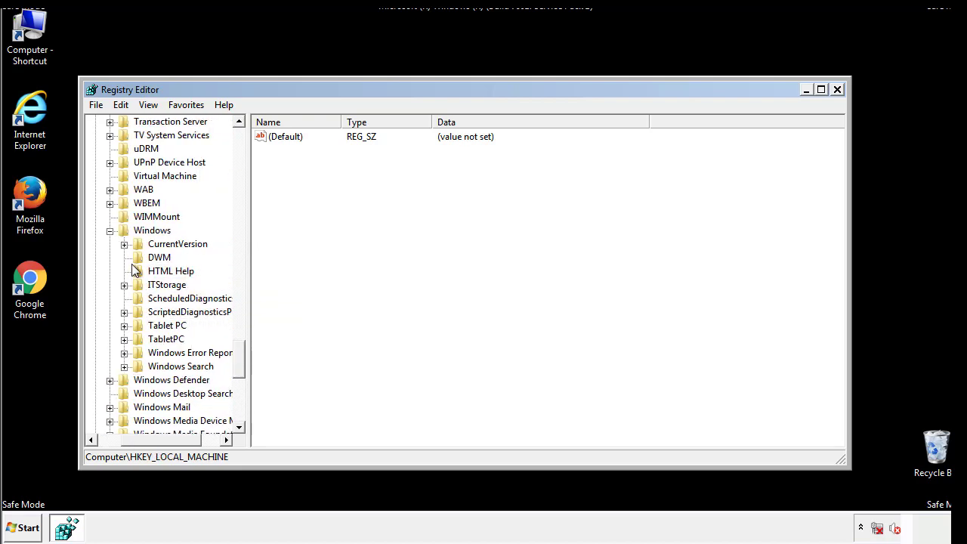
click(125, 245)
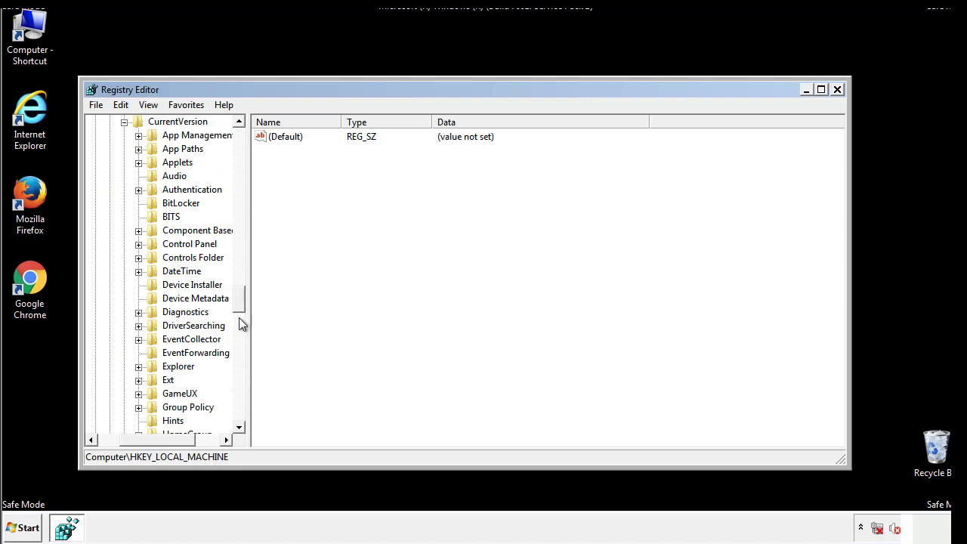
drag(241, 302, 240, 350)
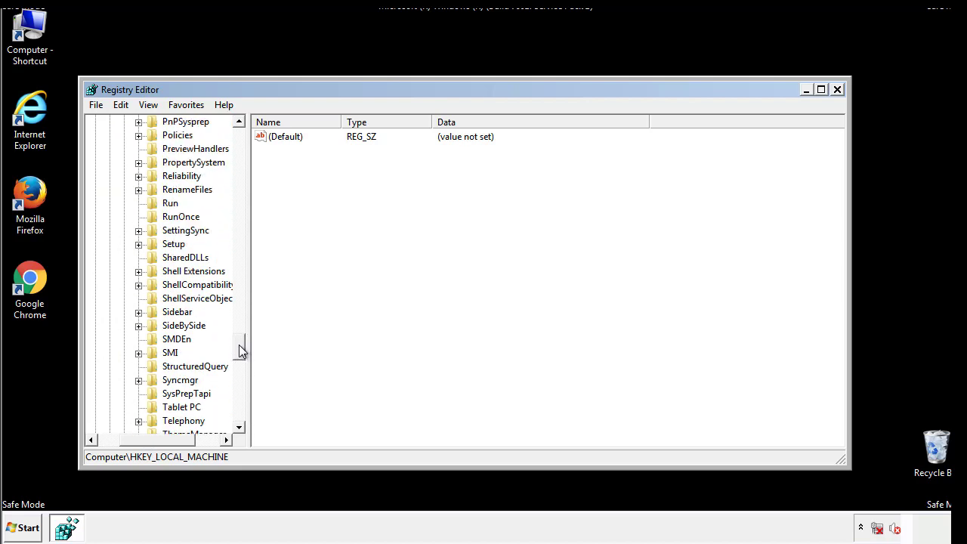
click(168, 204)
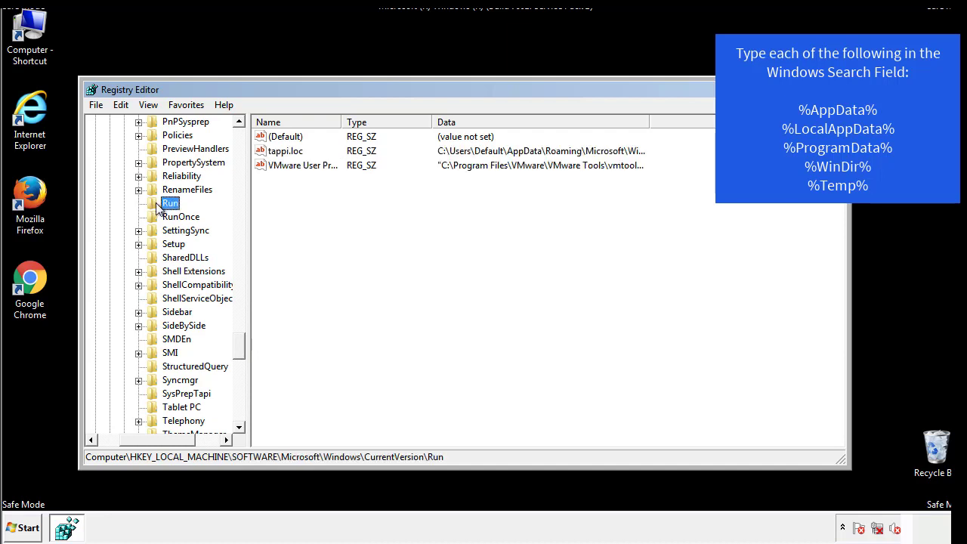
Delete the suspicious tappi.loc value from the local machine's Run key
click(285, 151)
right_click(280, 153)
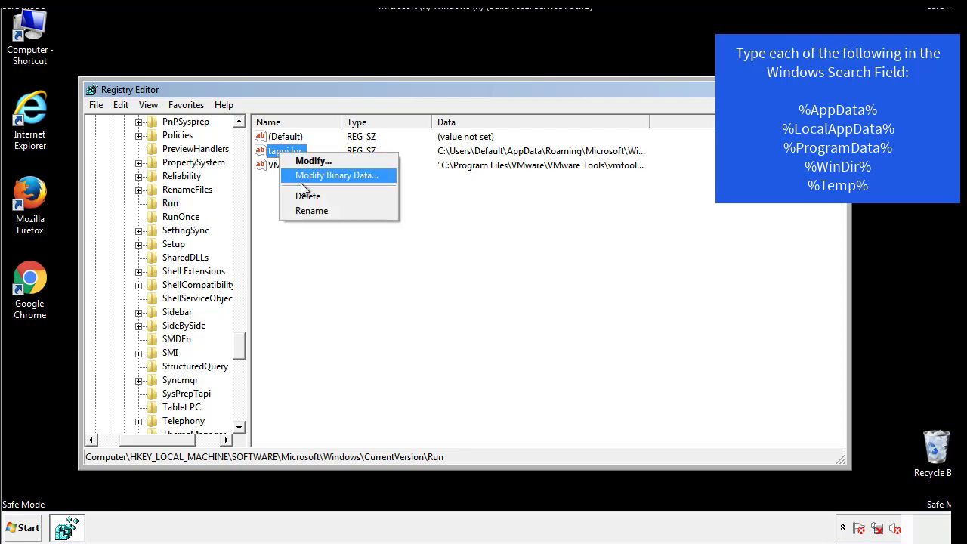
click(305, 195)
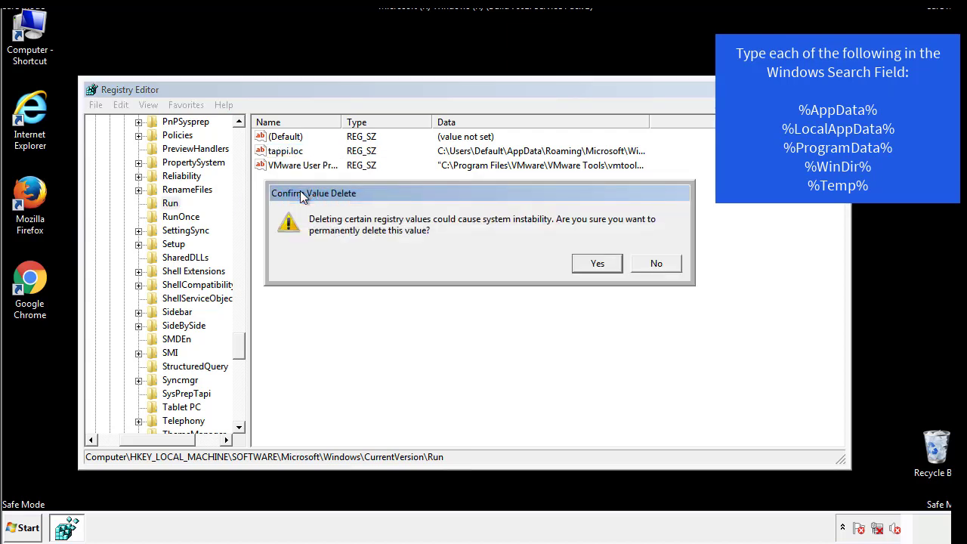
click(592, 263)
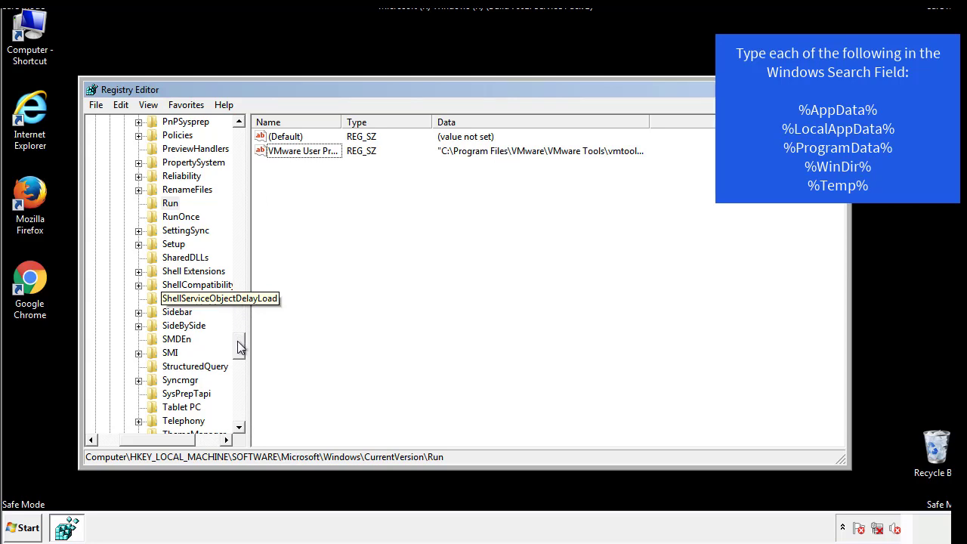
Collapse the HKEY_LOCAL_MACHINE branch and expand HKEY_CURRENT_USER in the registry tree
drag(239, 345, 235, 412)
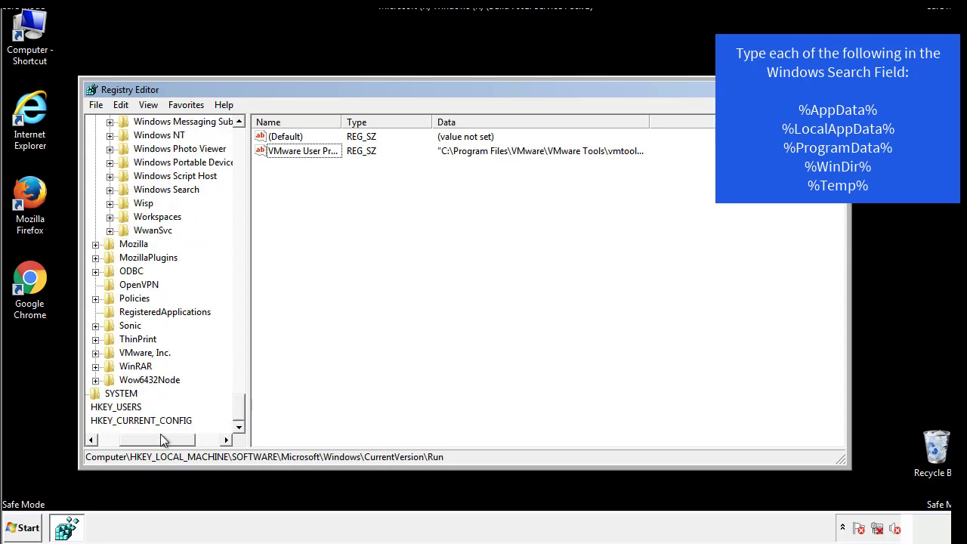
drag(160, 435, 131, 443)
drag(238, 412, 248, 145)
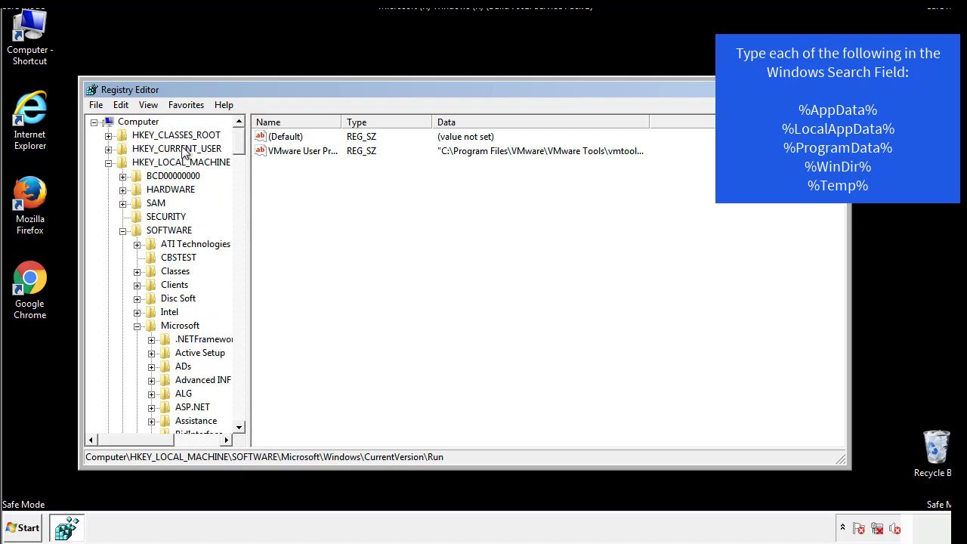
click(108, 163)
click(109, 149)
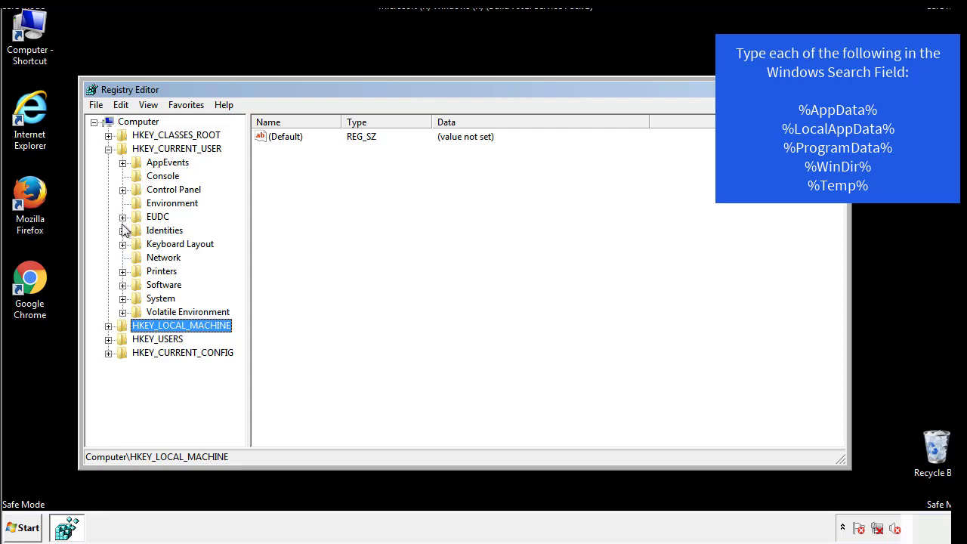
Open Software\Microsoft\Windows\CurrentVersion\Run under HKEY_CURRENT_USER and check its values for suspicious startup entries
click(122, 284)
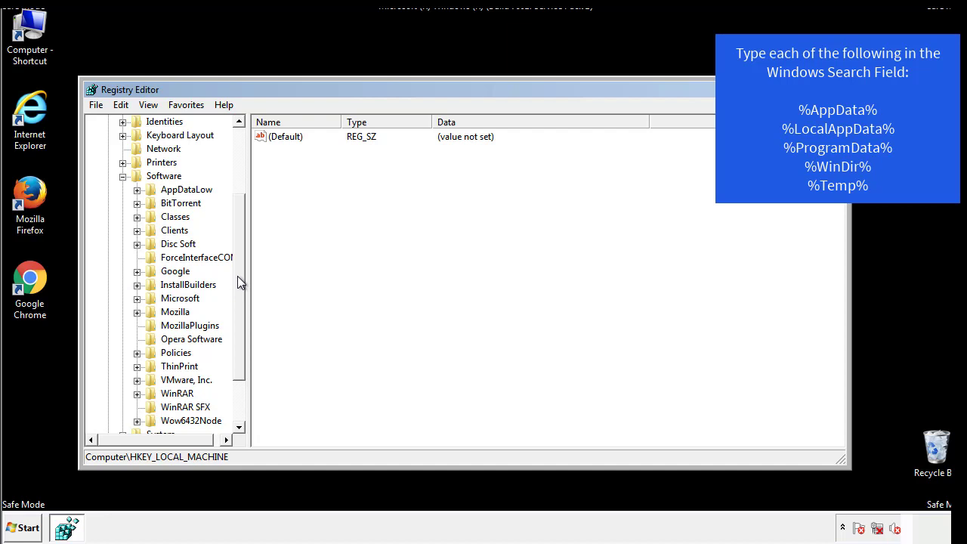
drag(237, 276, 238, 291)
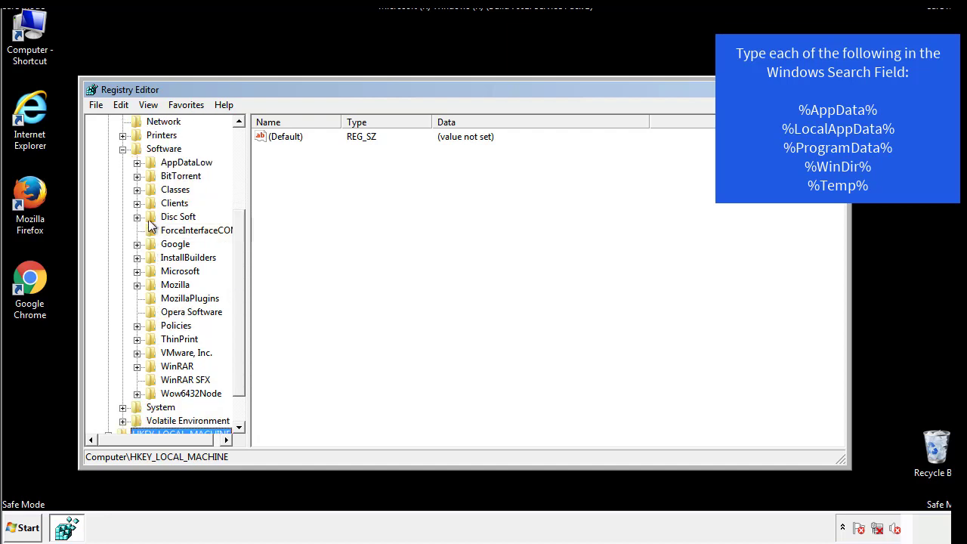
click(136, 272)
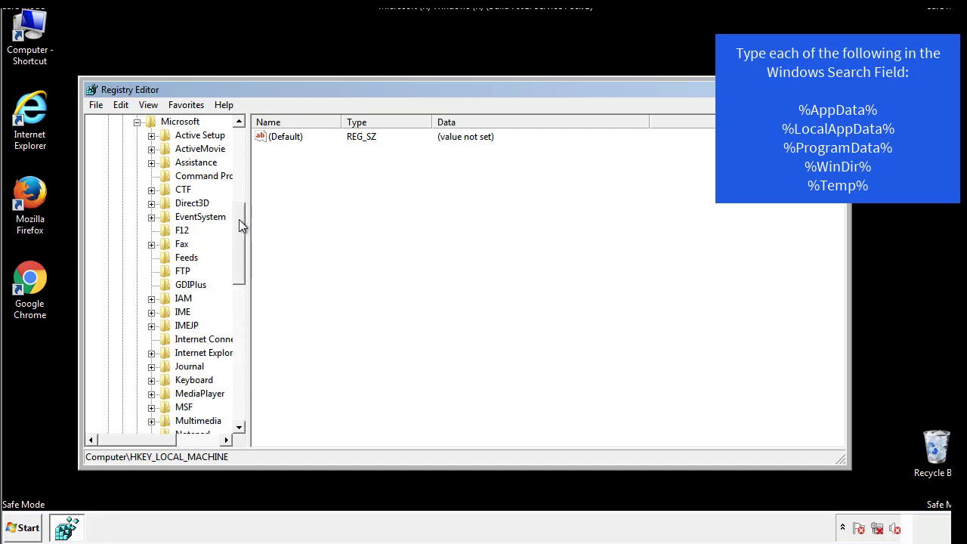
drag(238, 219, 238, 315)
click(152, 257)
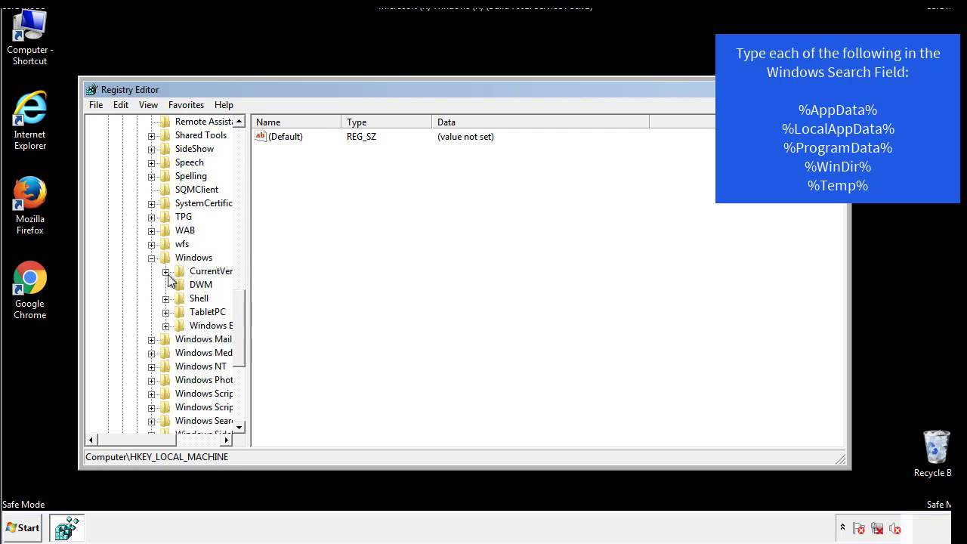
click(167, 272)
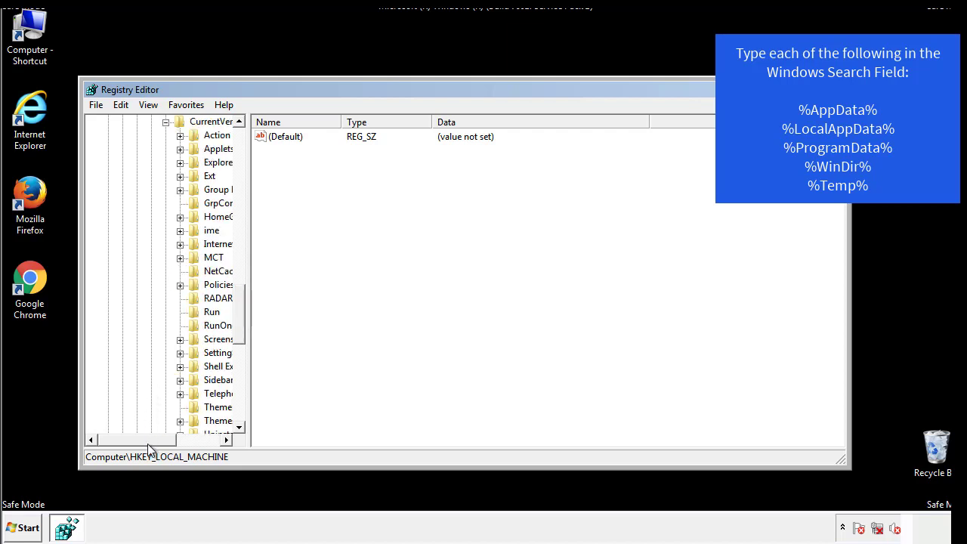
drag(147, 444, 171, 441)
click(166, 310)
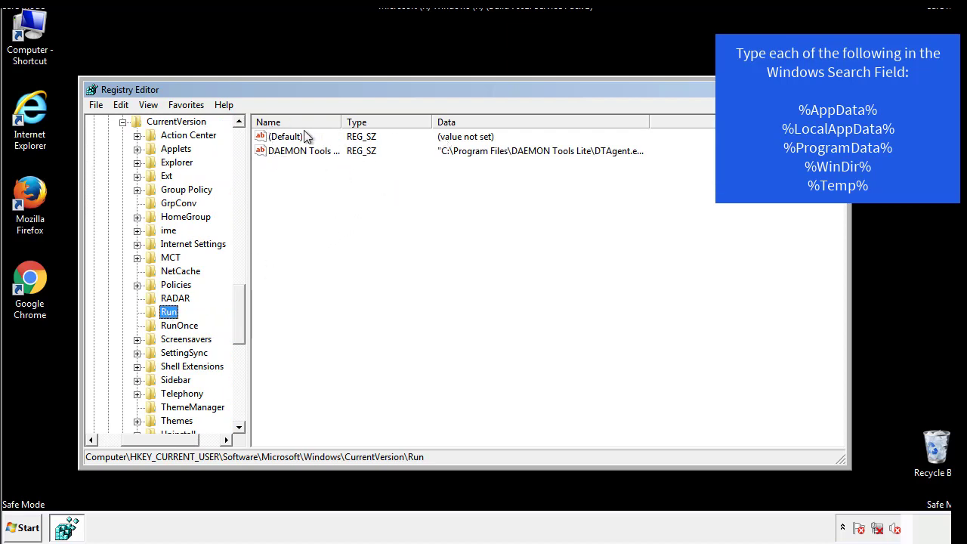
click(359, 173)
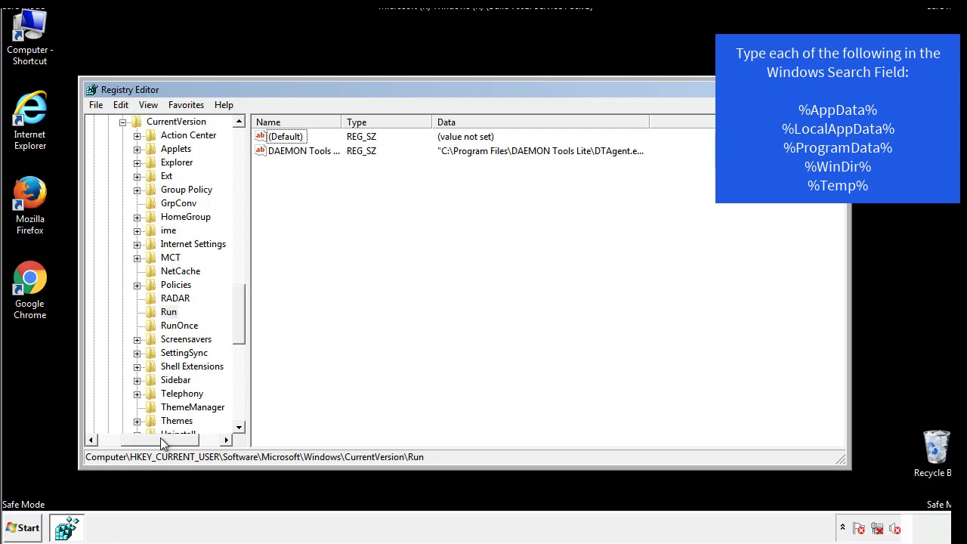
Collapse the current user's Windows key and search the registry for %temp% in keys, values and data
drag(160, 437, 136, 439)
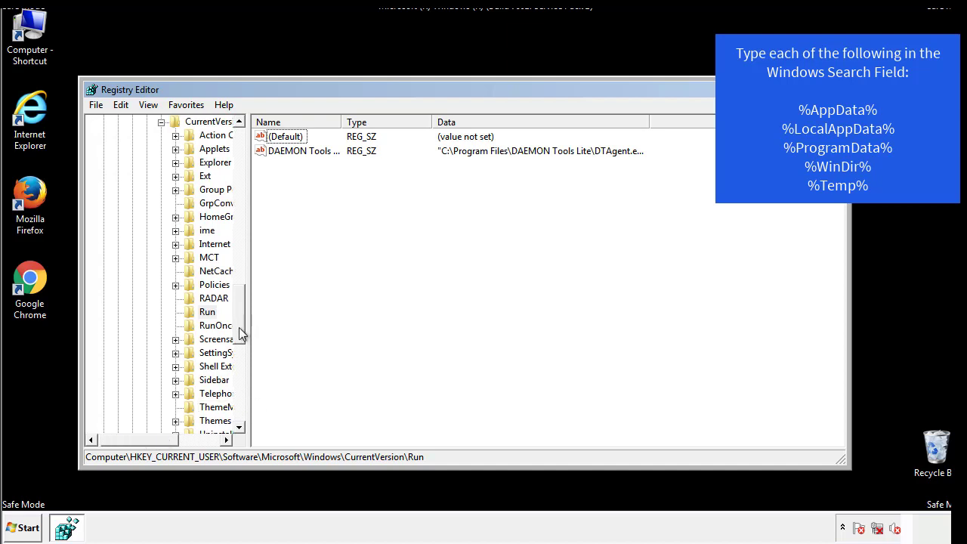
drag(241, 333, 243, 290)
click(148, 354)
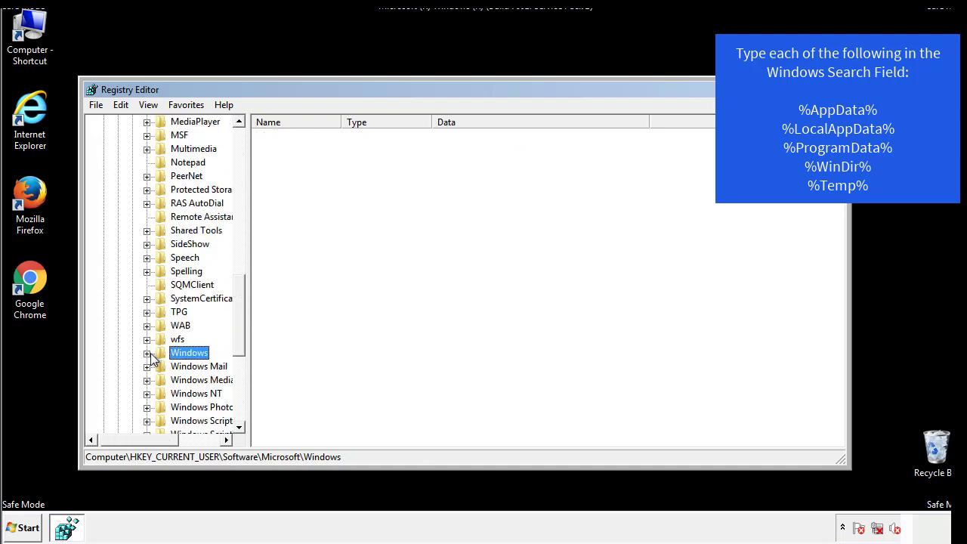
drag(243, 335, 243, 168)
click(128, 107)
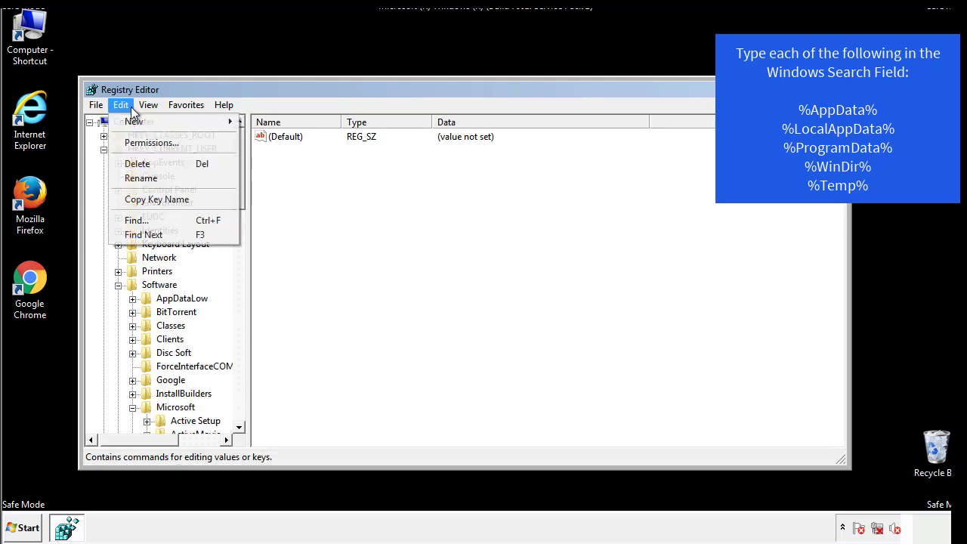
click(136, 220)
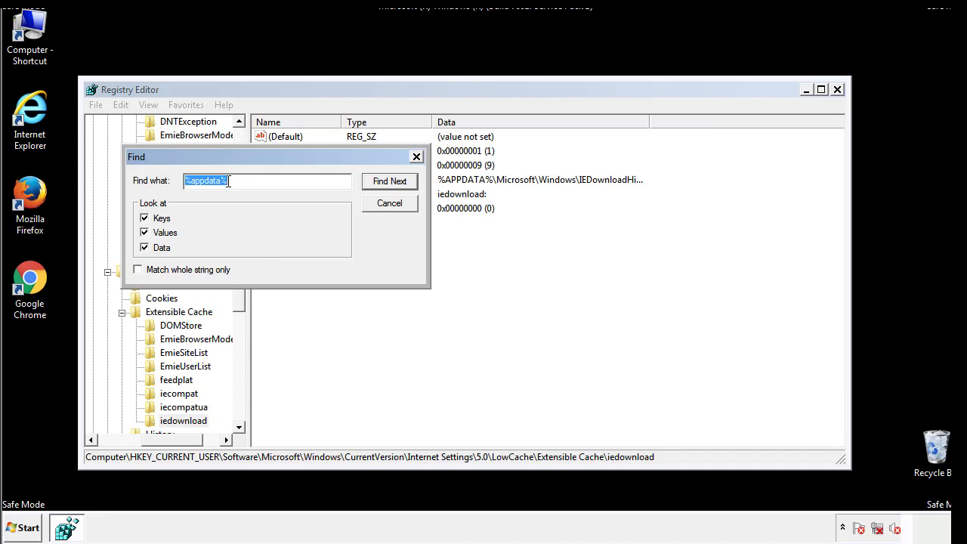
text(%temp%)
key(Return)
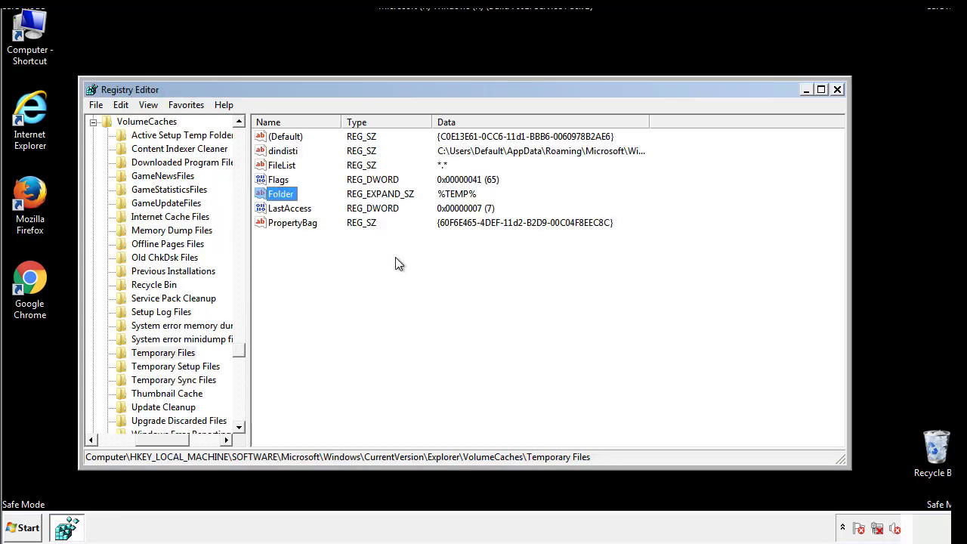
Delete all the values in the Temporary Files key under VolumeCaches
drag(310, 242, 272, 136)
right_click(273, 136)
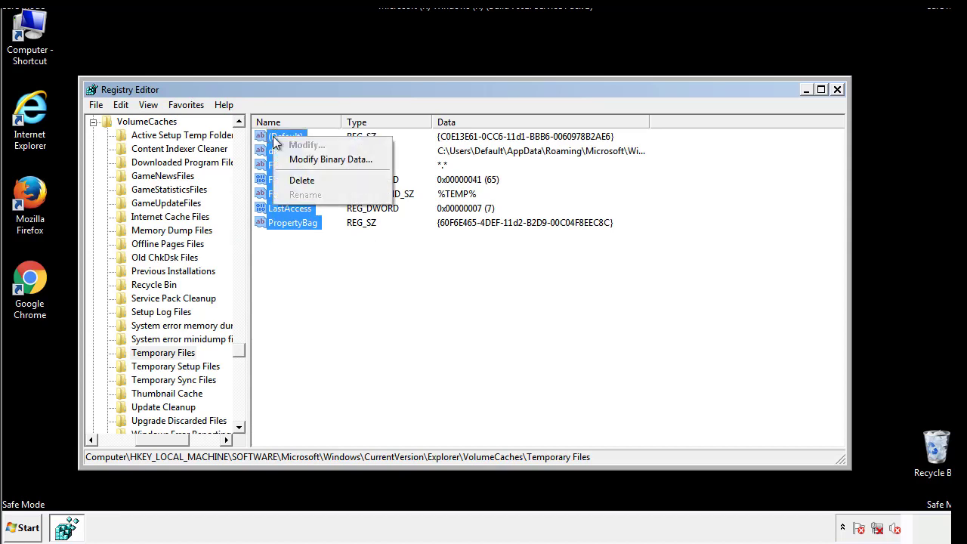
click(293, 179)
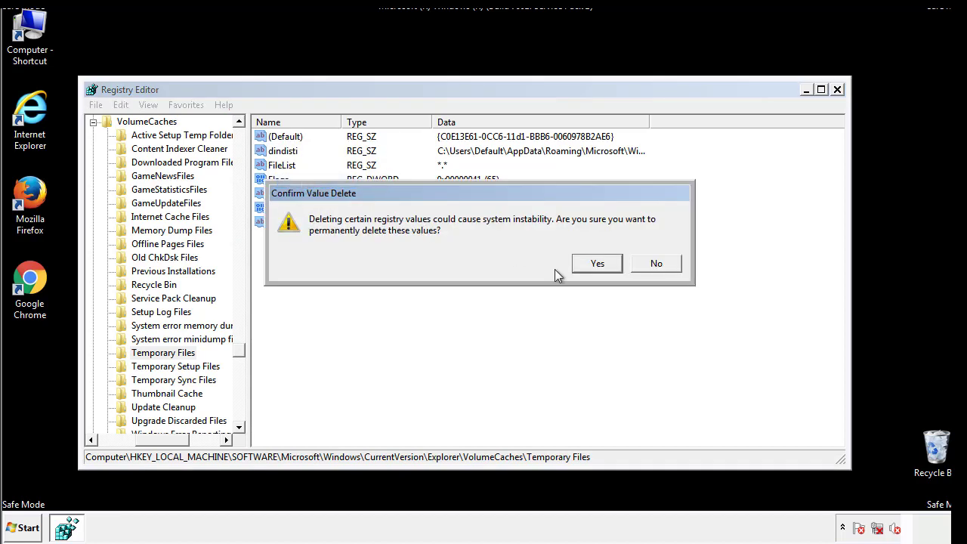
click(618, 265)
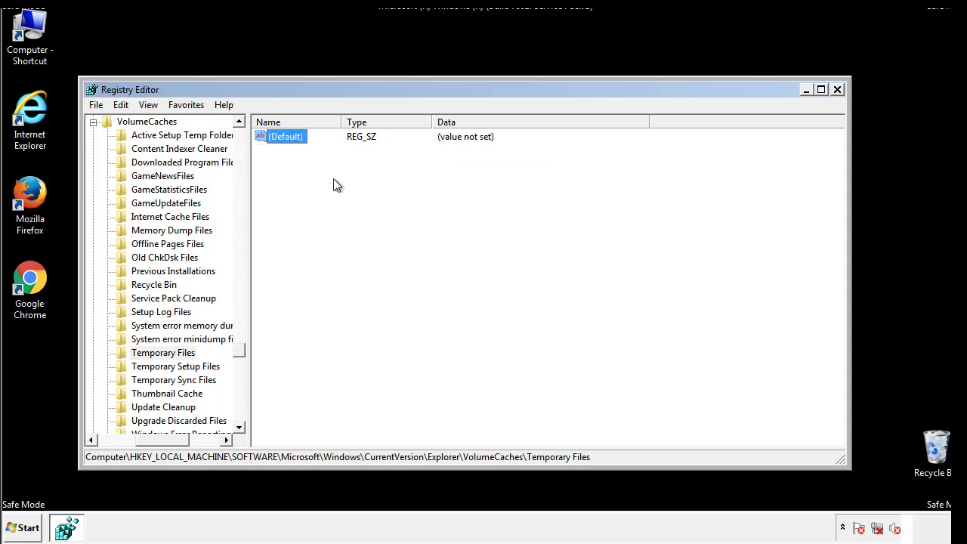
click(336, 186)
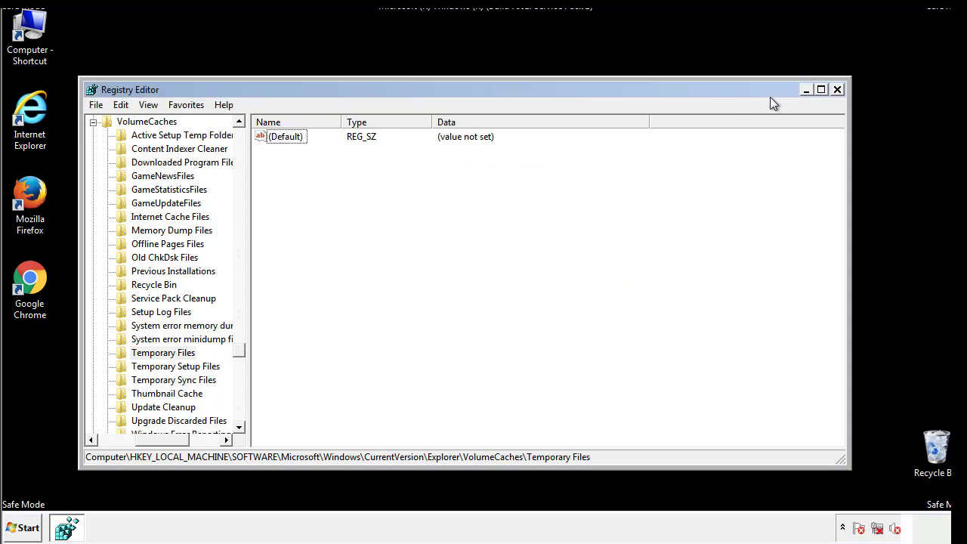
Close the Registry Editor and launch System Configuration with msconfig
click(839, 90)
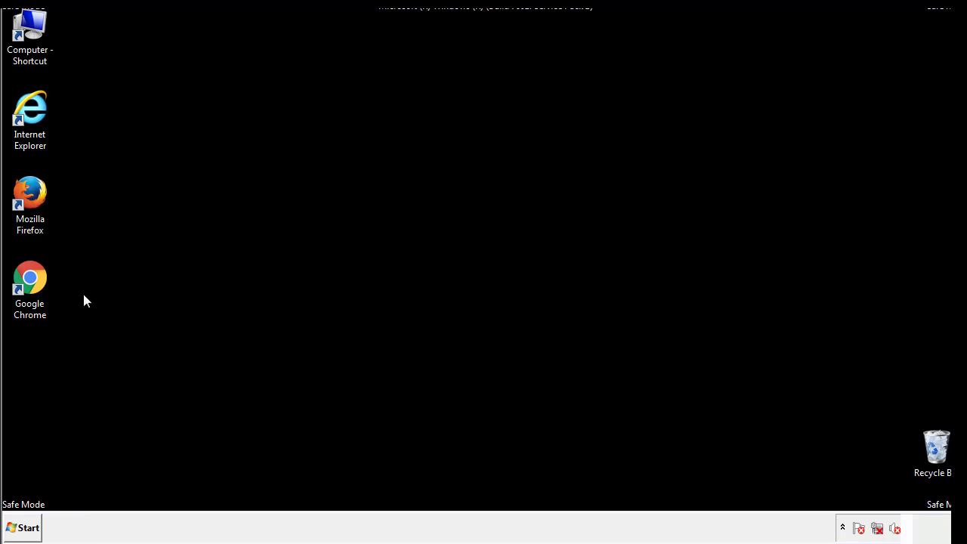
click(22, 528)
text(ms)
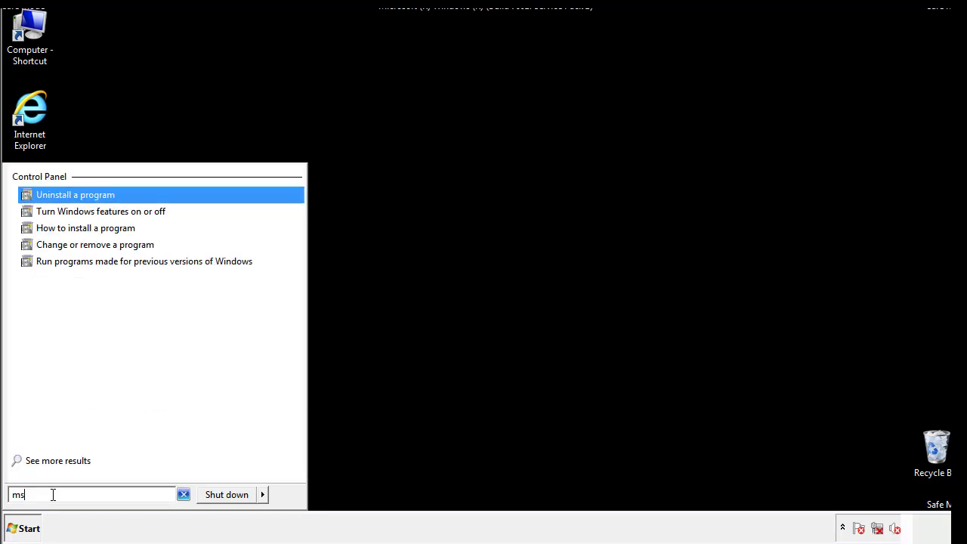
text(confug)
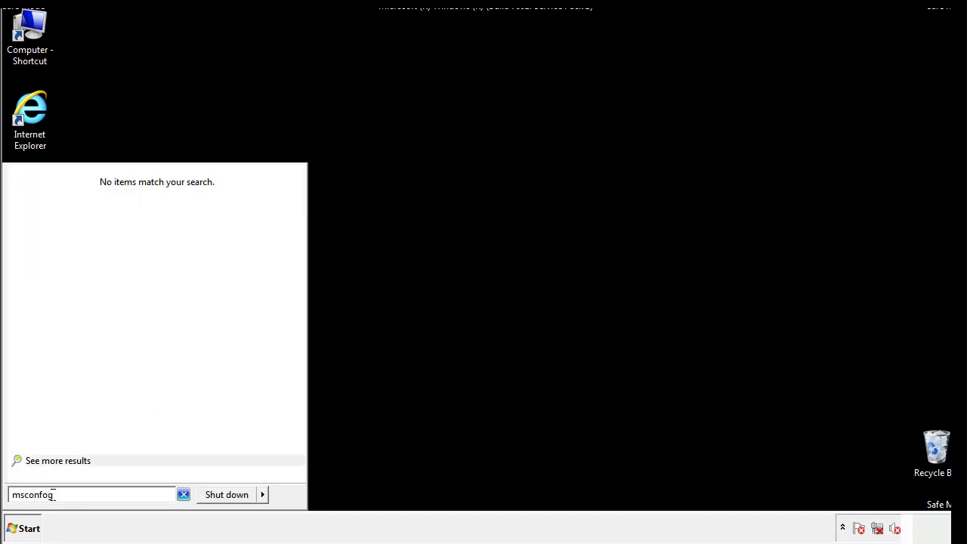
key(BackSpace)
key(BackSpace)
text(ig)
key(Return)
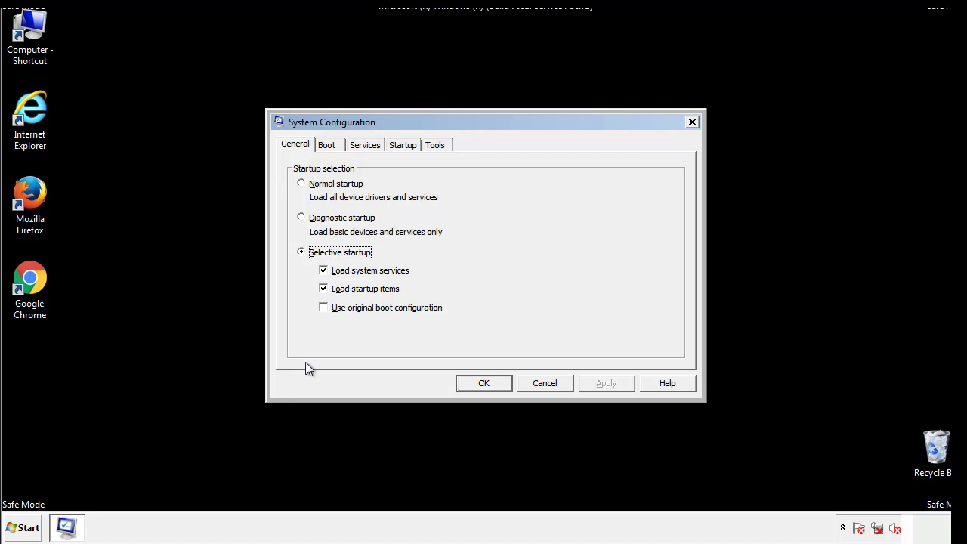
Turn off Safe boot in the Windows 7 boot options, apply the change and restart the computer
click(326, 145)
click(304, 290)
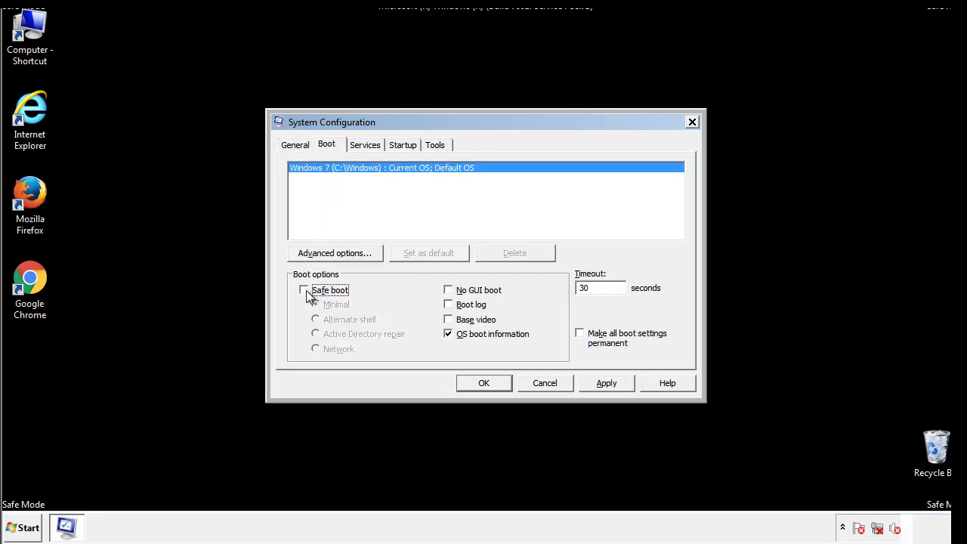
click(608, 384)
click(502, 384)
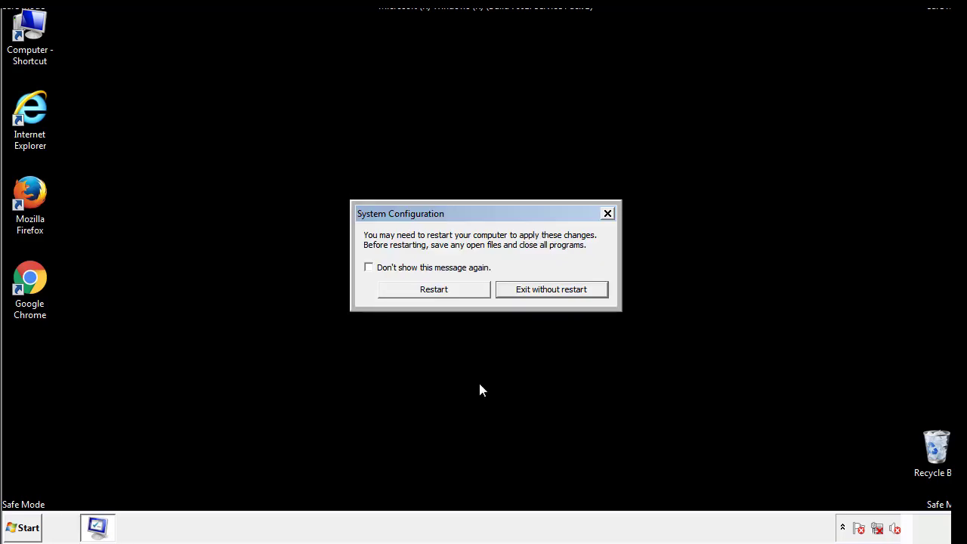
click(447, 293)
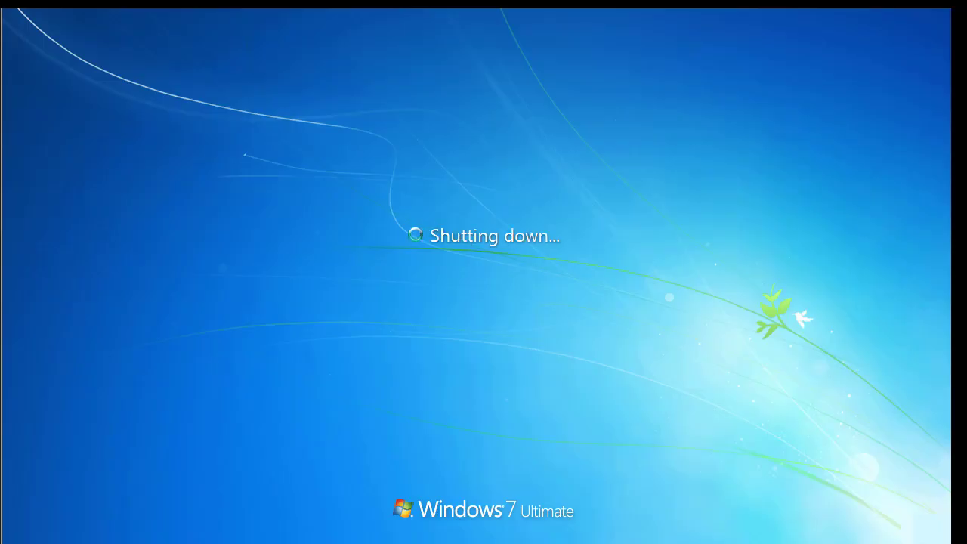